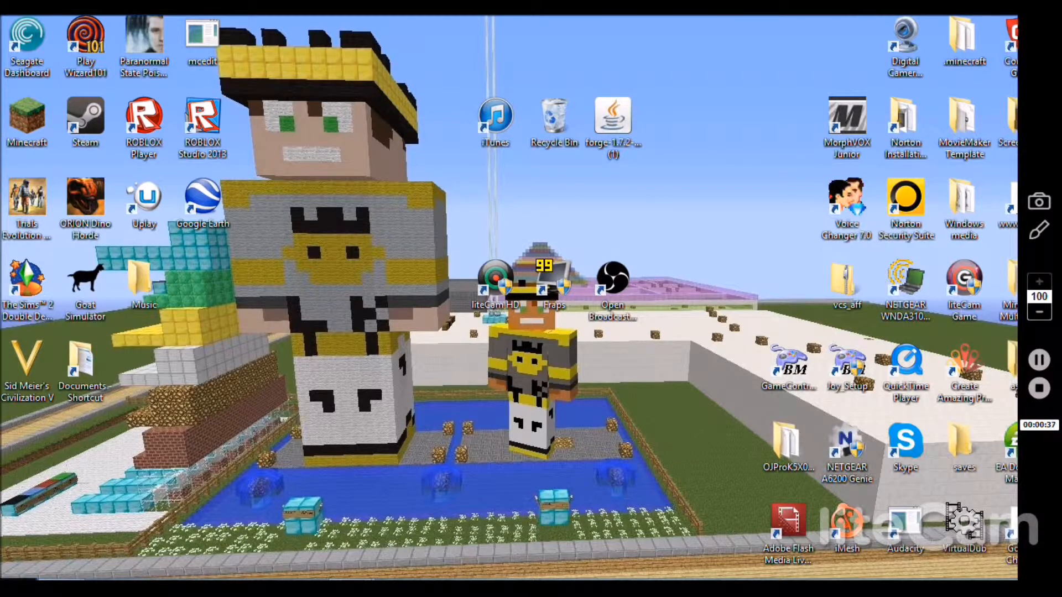
# Step: Switch to the browser and review the Open Broadcaster Software home page at obsproject.com, including its feature list
pyautogui.moveTo(100, 581)
pyautogui.click(224, 512)
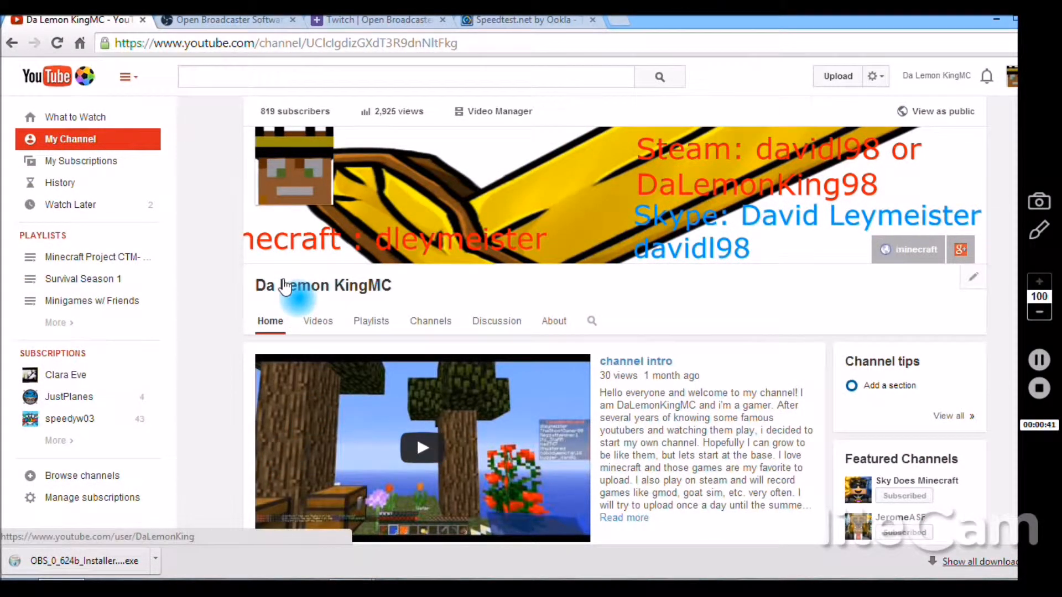
pyautogui.click(203, 23)
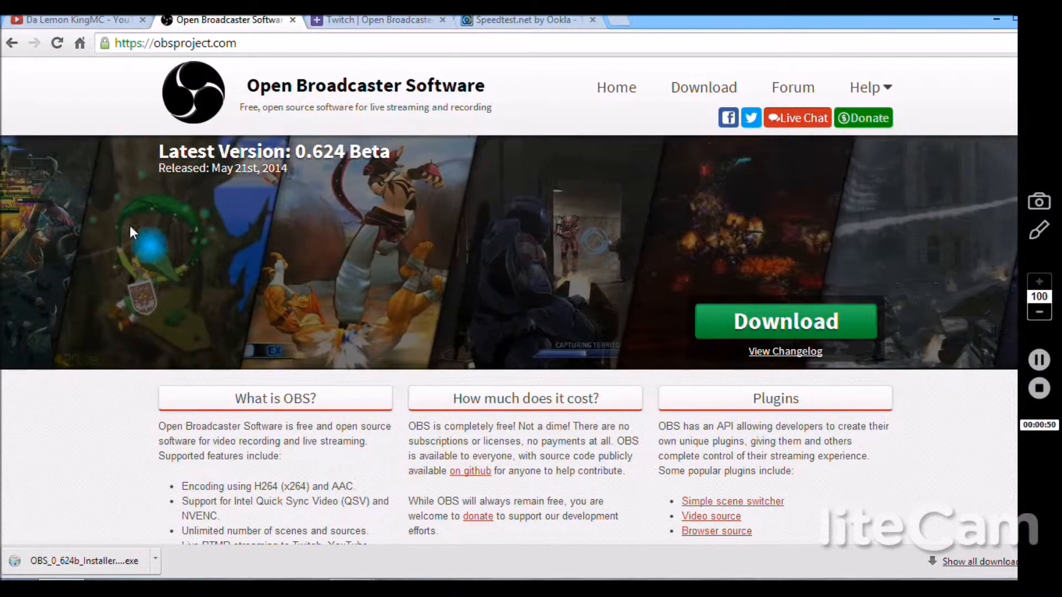
pyautogui.scroll(-3, 61, 424)
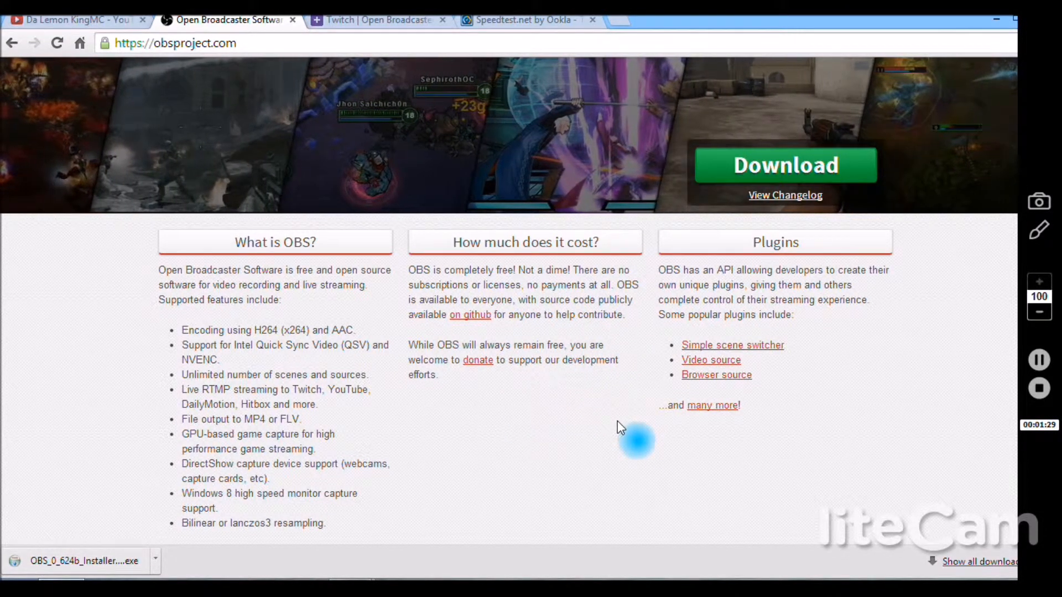
pyautogui.scroll(3, 563, 458)
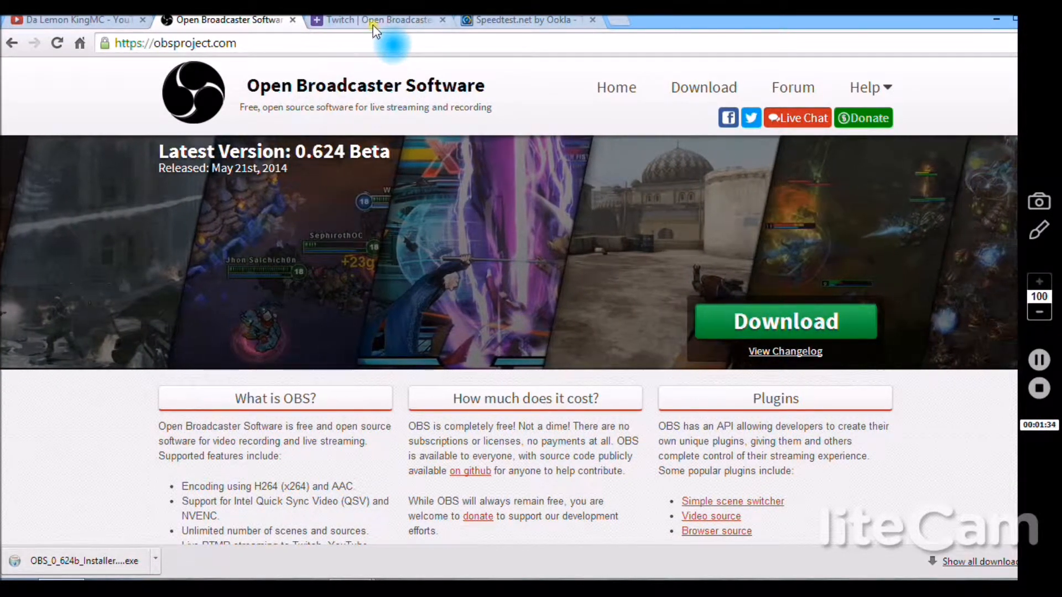
# Step: Look through the Twitch help article on Open Broadcaster Software, covering general and encoding settings, and bring up Speedtest.net
pyautogui.click(371, 23)
pyautogui.scroll(5, 318, 440)
pyautogui.scroll(12, 318, 440)
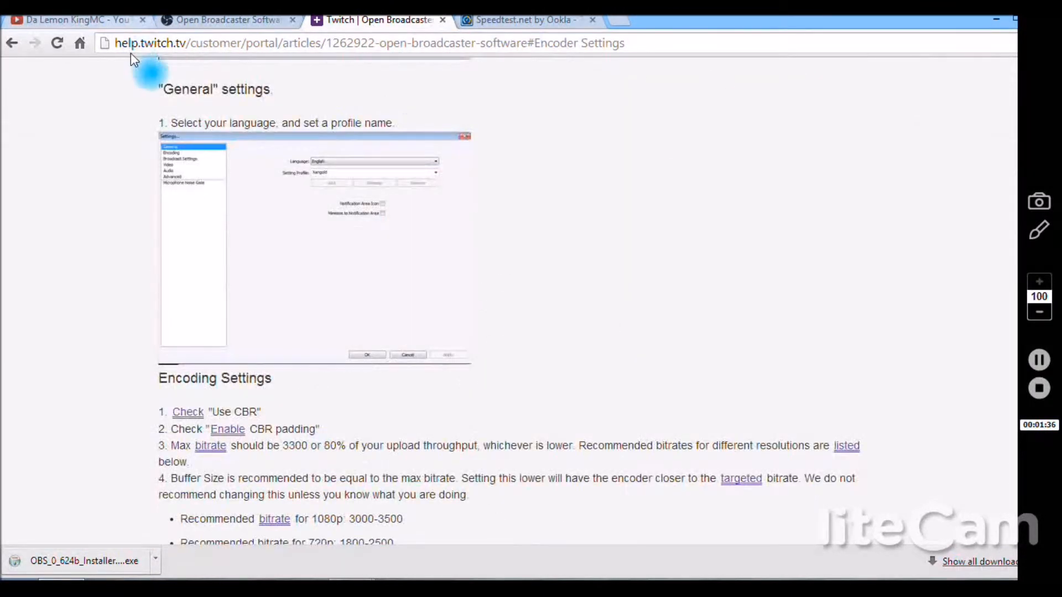
pyautogui.scroll(-1, 208, 65)
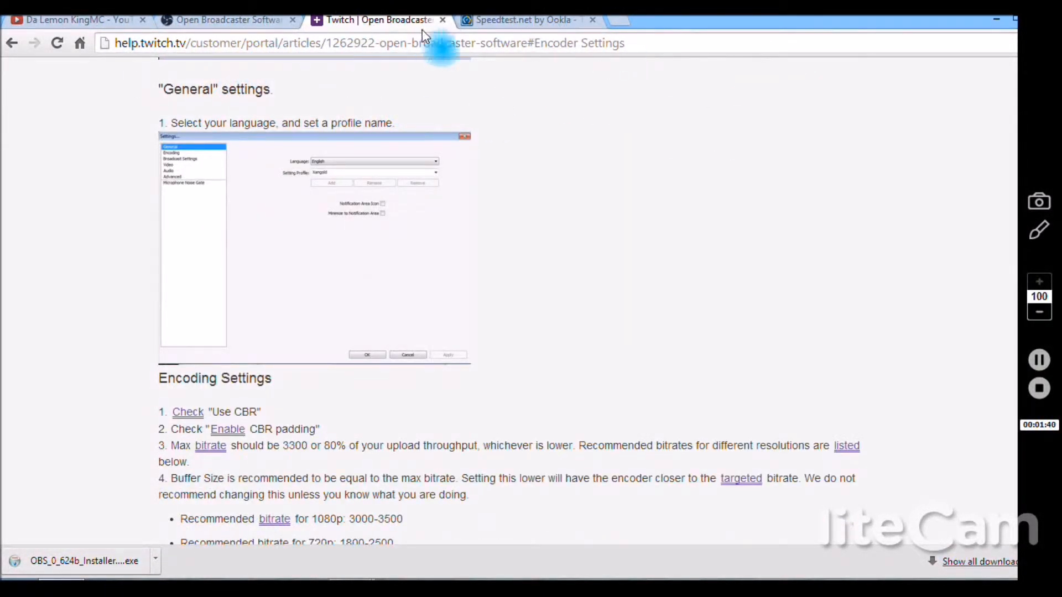
pyautogui.scroll(5, 503, 406)
pyautogui.scroll(10, 500, 399)
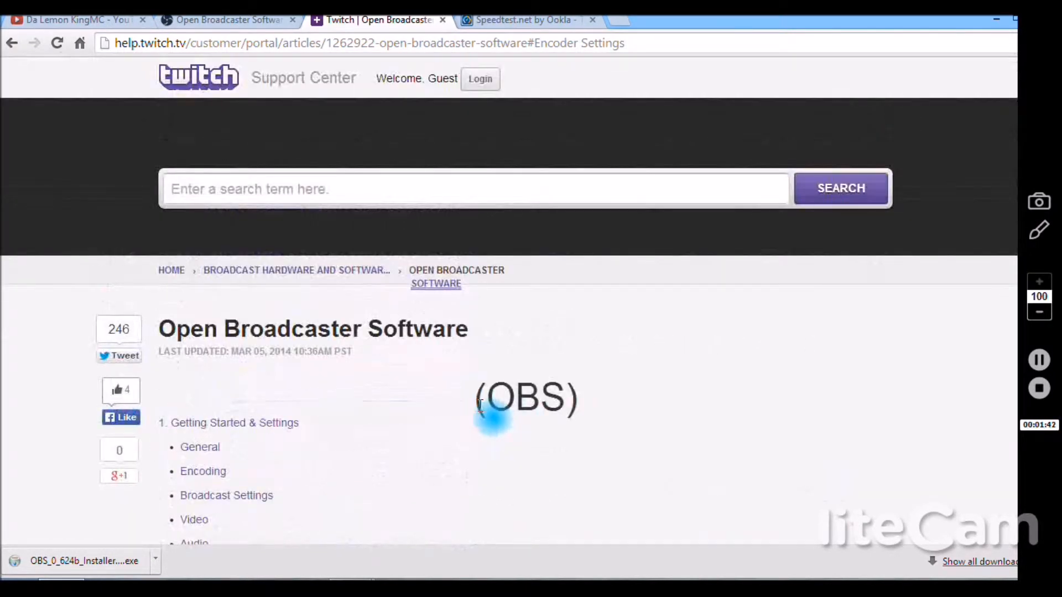
pyautogui.scroll(-4, 479, 405)
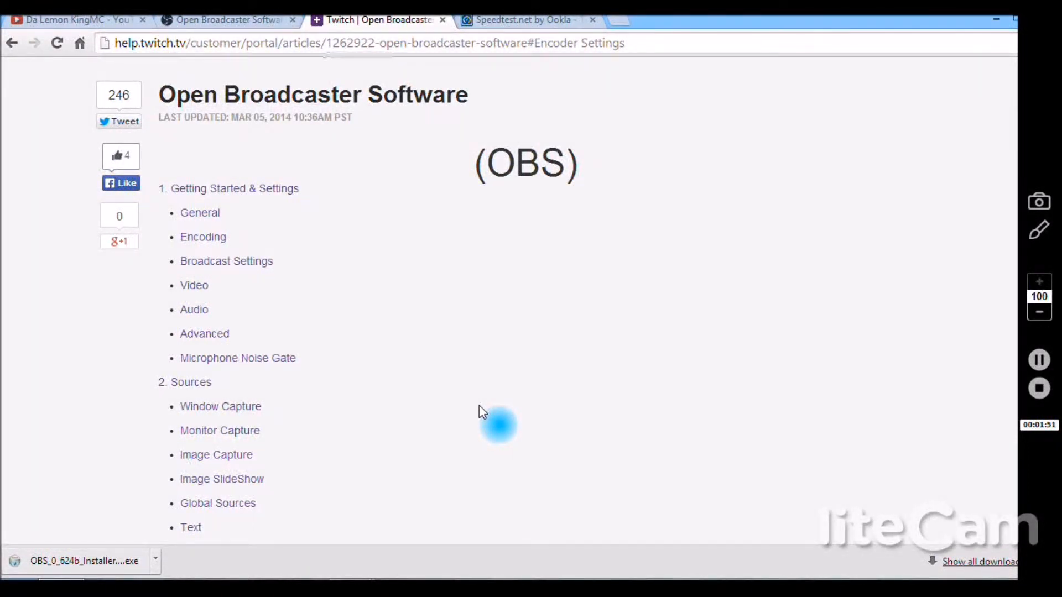
pyautogui.scroll(-10, 485, 412)
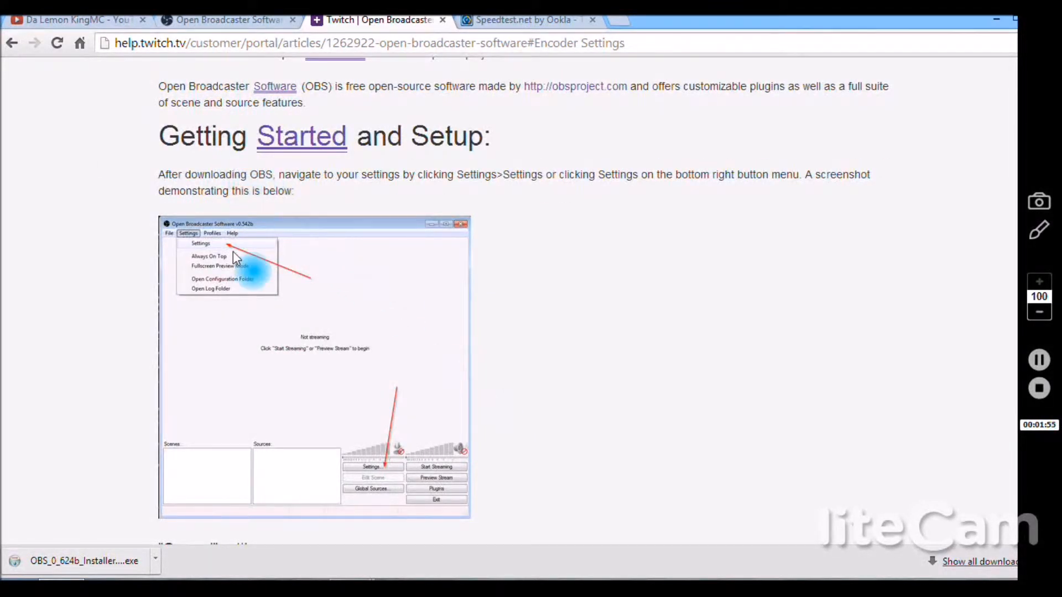
pyautogui.scroll(-7, 287, 300)
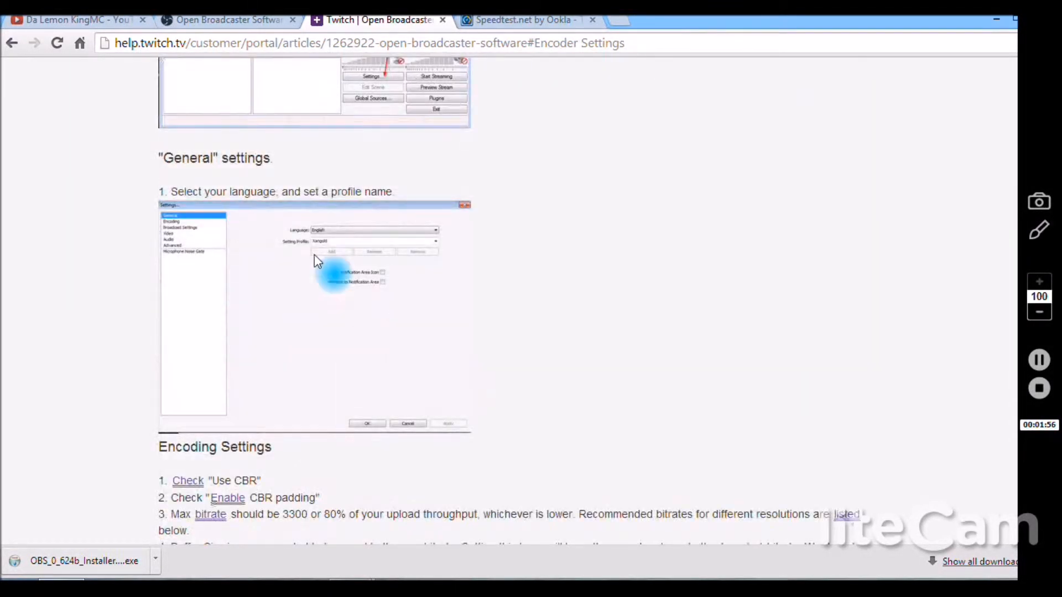
pyautogui.scroll(-12, 289, 291)
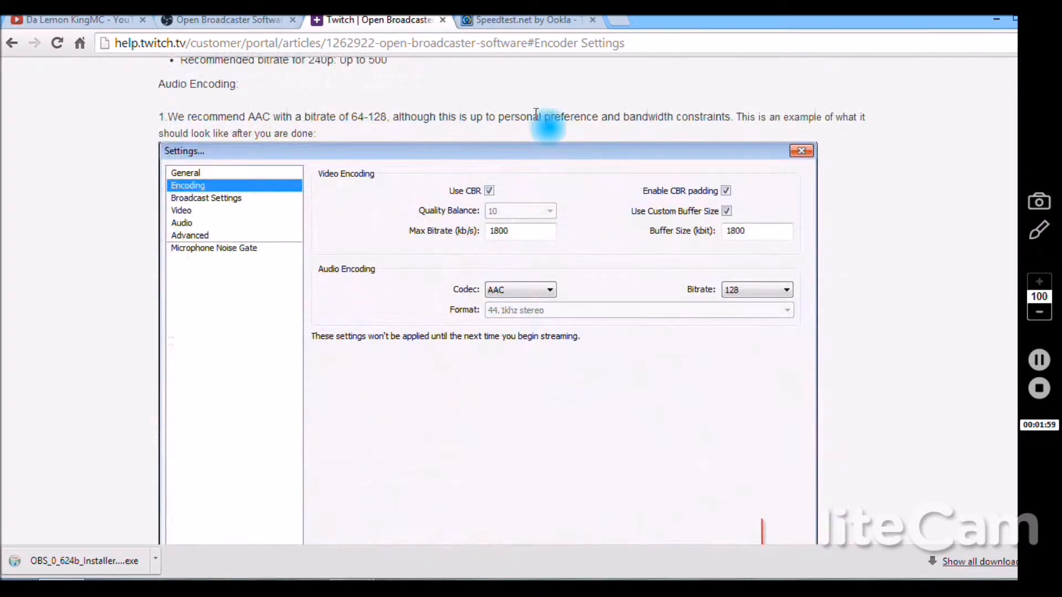
pyautogui.scroll(19, 675, 356)
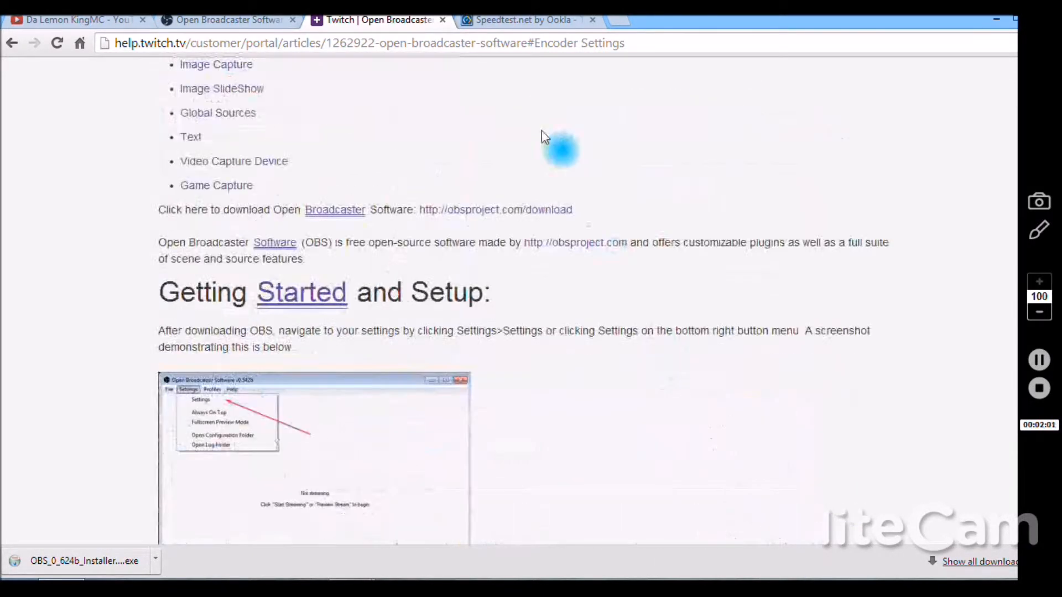
pyautogui.click(542, 22)
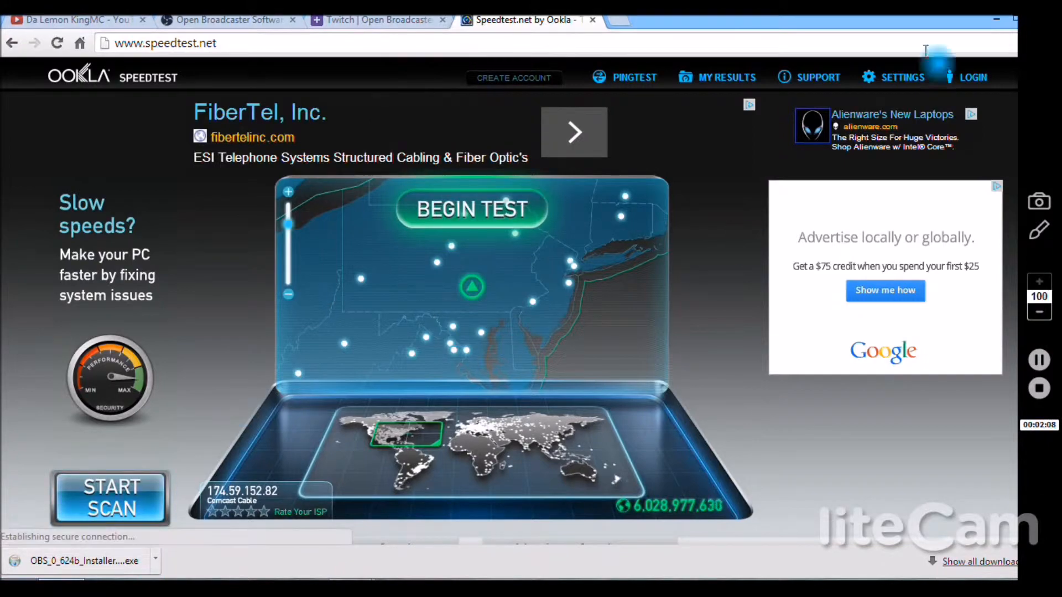
# Step: Minimize the browser, launch Open Broadcaster Software from the desktop and show its Encoding settings
pyautogui.click(996, 20)
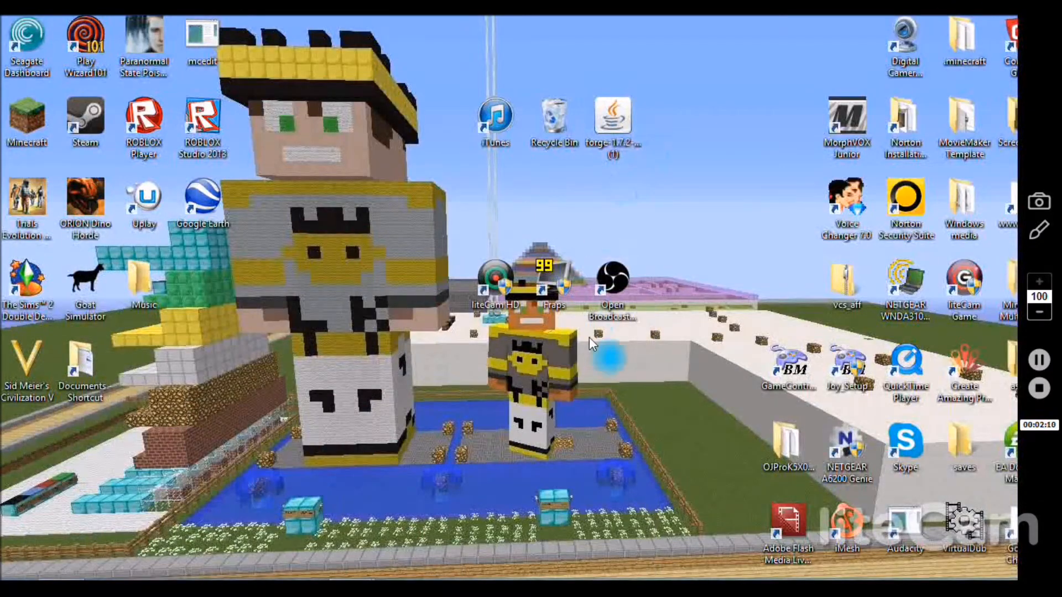
pyautogui.doubleClick(635, 304)
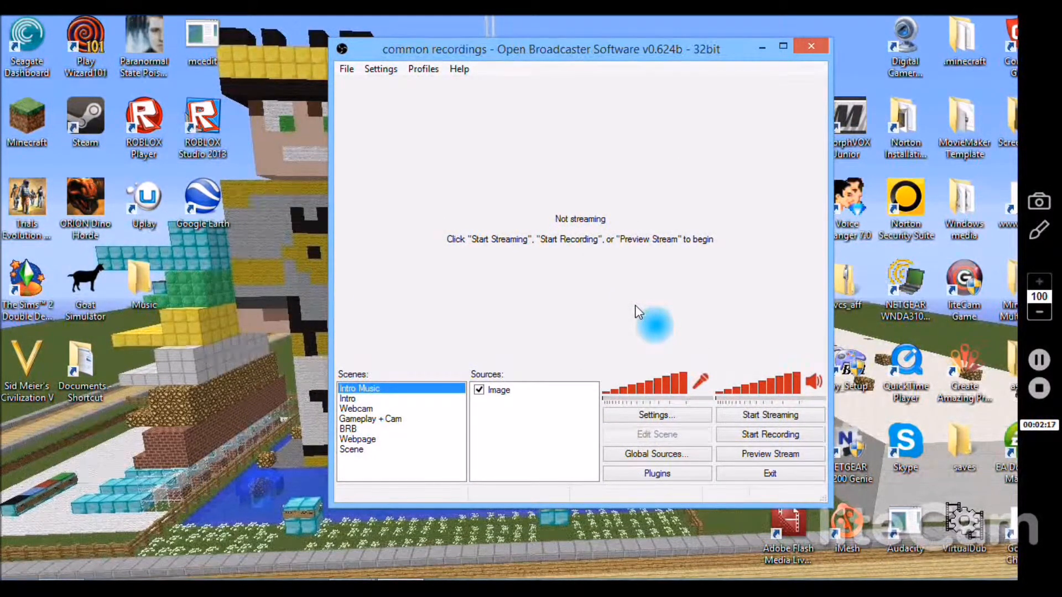
pyautogui.click(390, 69)
pyautogui.click(404, 87)
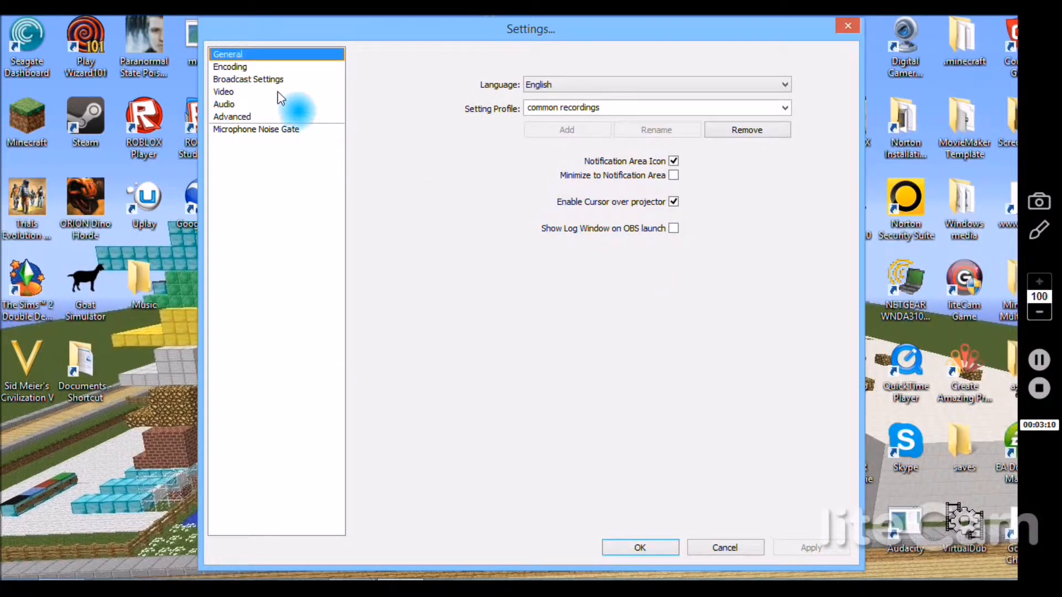
pyautogui.click(251, 70)
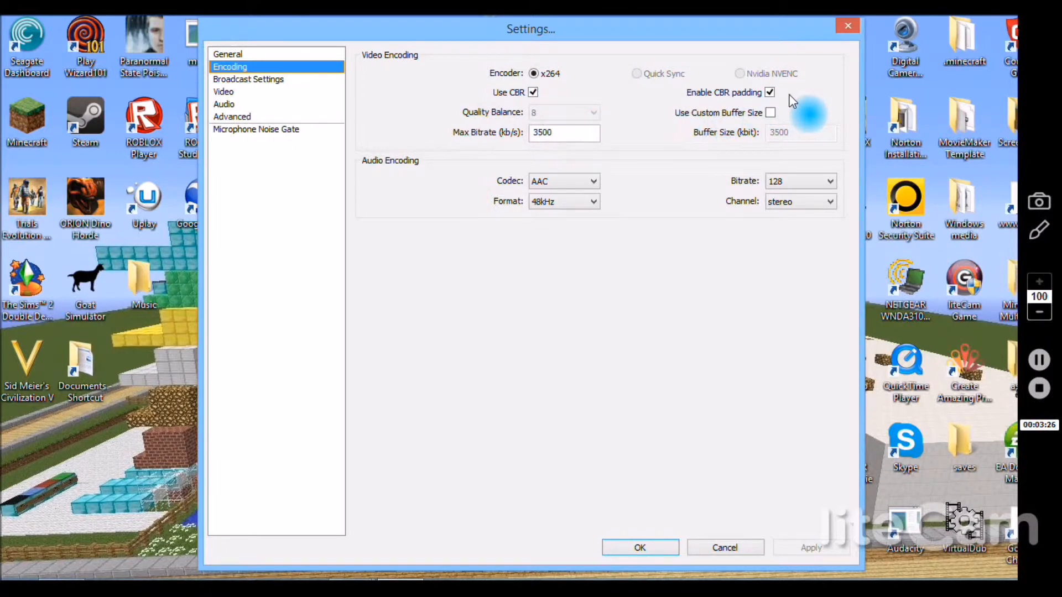
pyautogui.moveTo(584, 133)
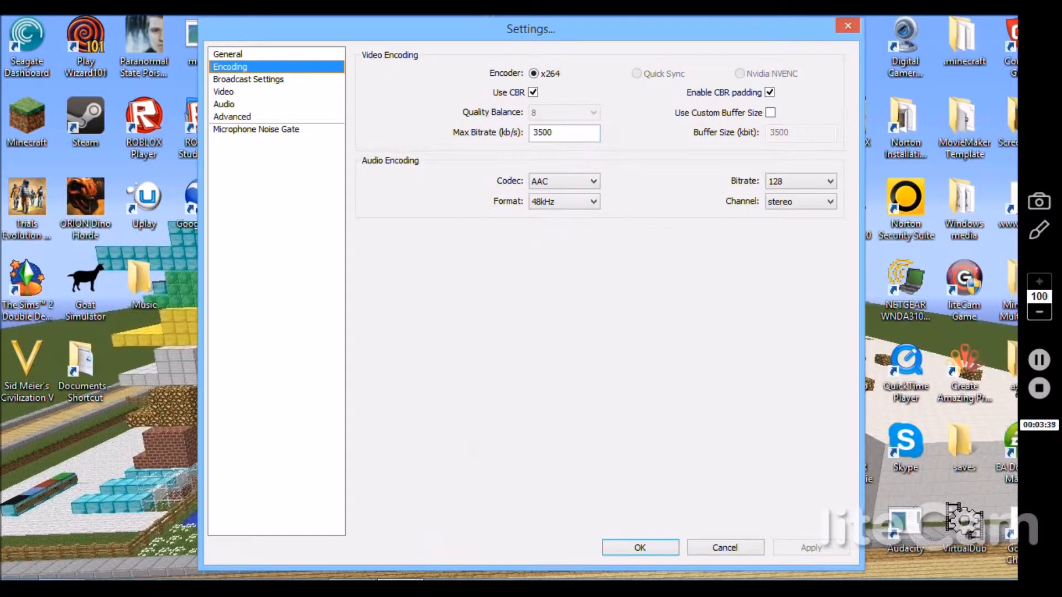
# Step: Run a connection speed test on Speedtest.net in the browser and return to the Max Bitrate setting in Open Broadcaster Software
pyautogui.click(62, 579)
pyautogui.click(469, 214)
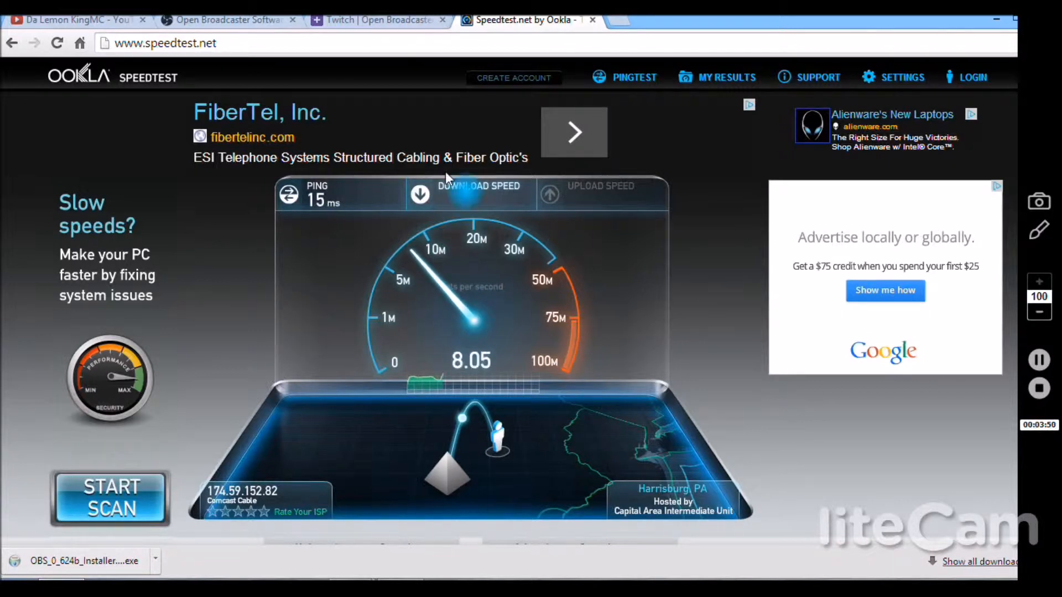
pyautogui.scroll(-1, 861, 404)
pyautogui.scroll(1, 862, 404)
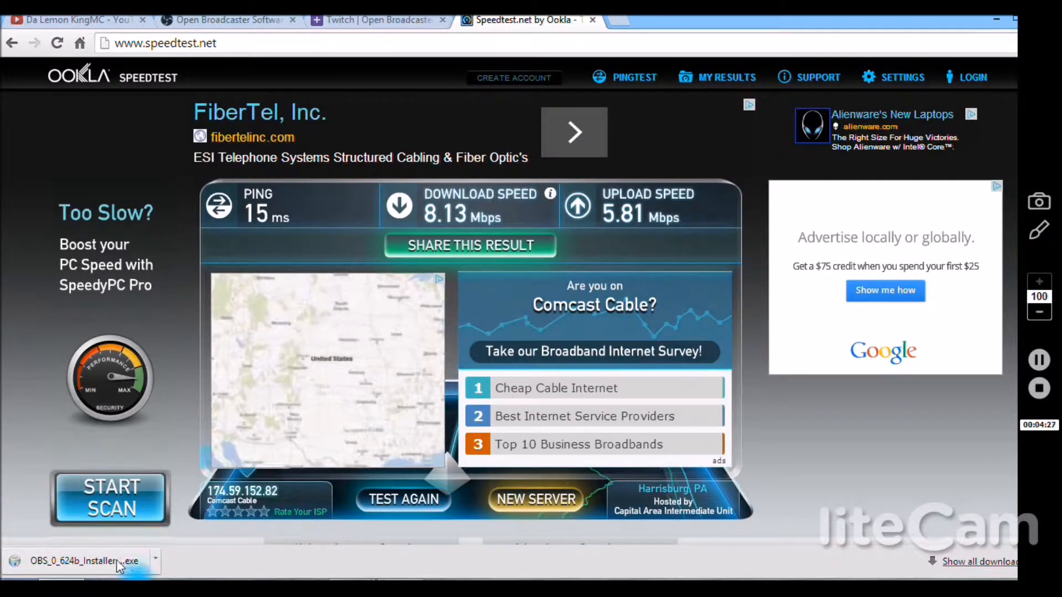
pyautogui.click(400, 580)
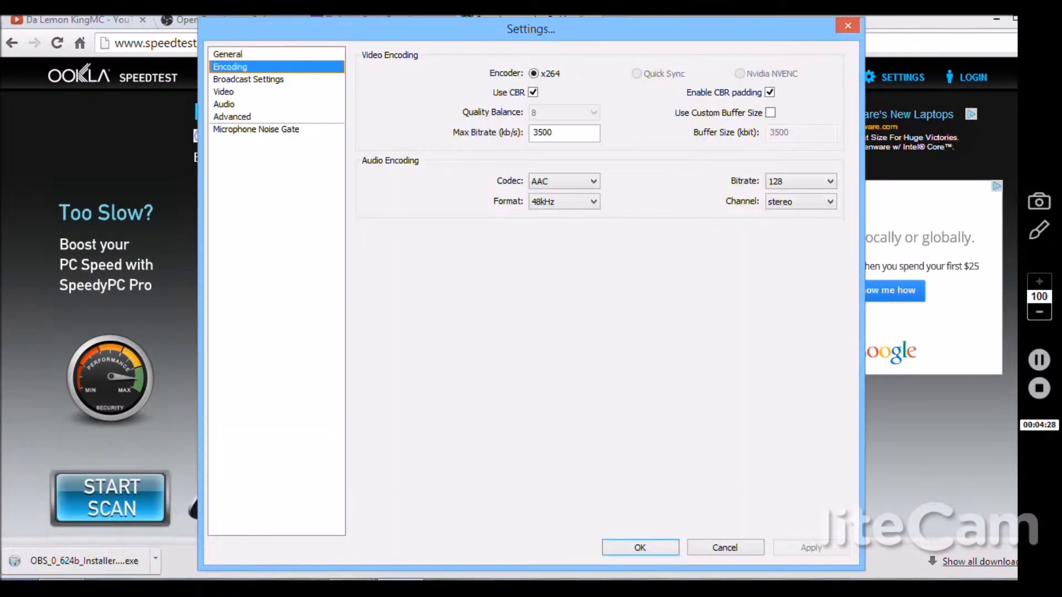
pyautogui.moveTo(586, 136)
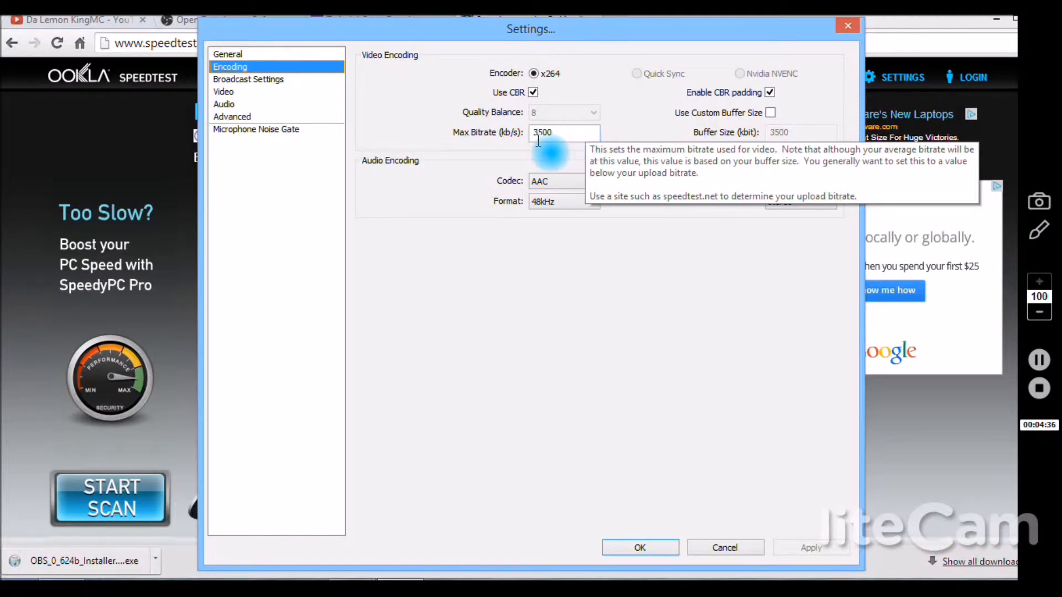
# Step: Choose AAC as the audio codec and 48kHz as the audio format in the Encoding settings
pyautogui.click(566, 185)
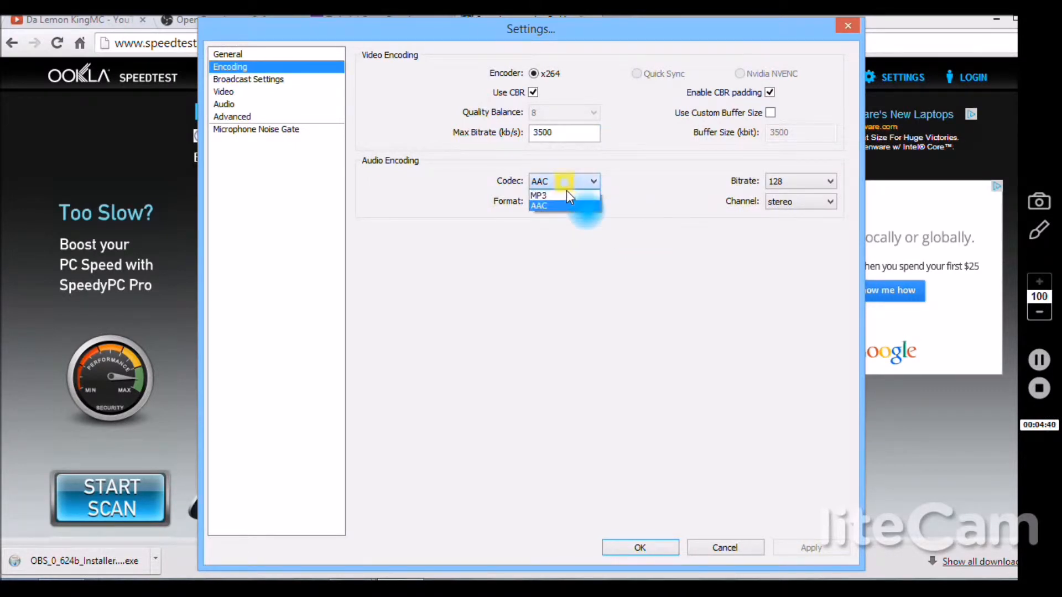
pyautogui.click(560, 202)
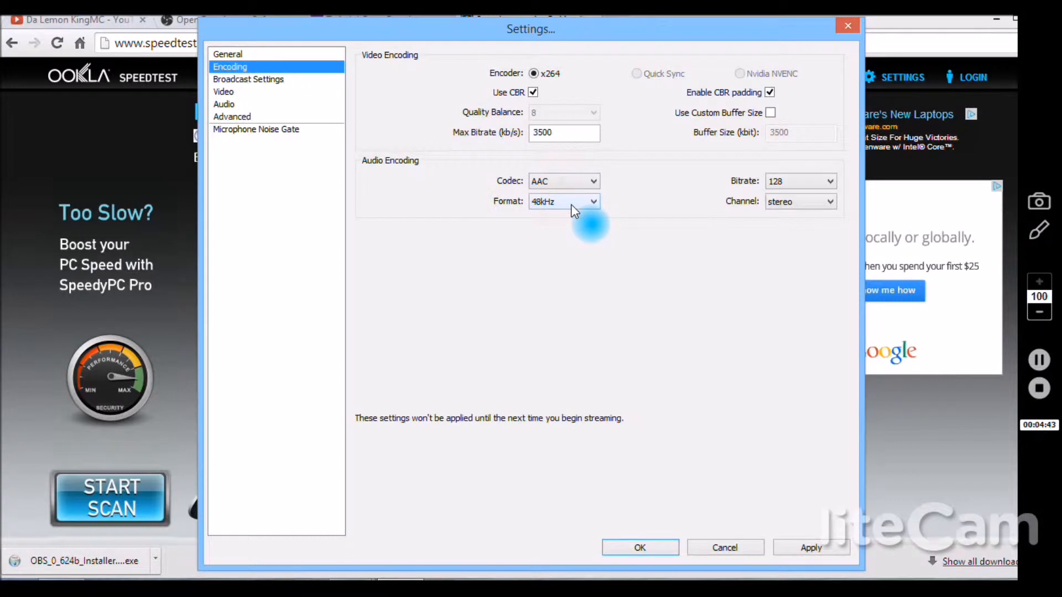
pyautogui.click(569, 205)
pyautogui.click(545, 229)
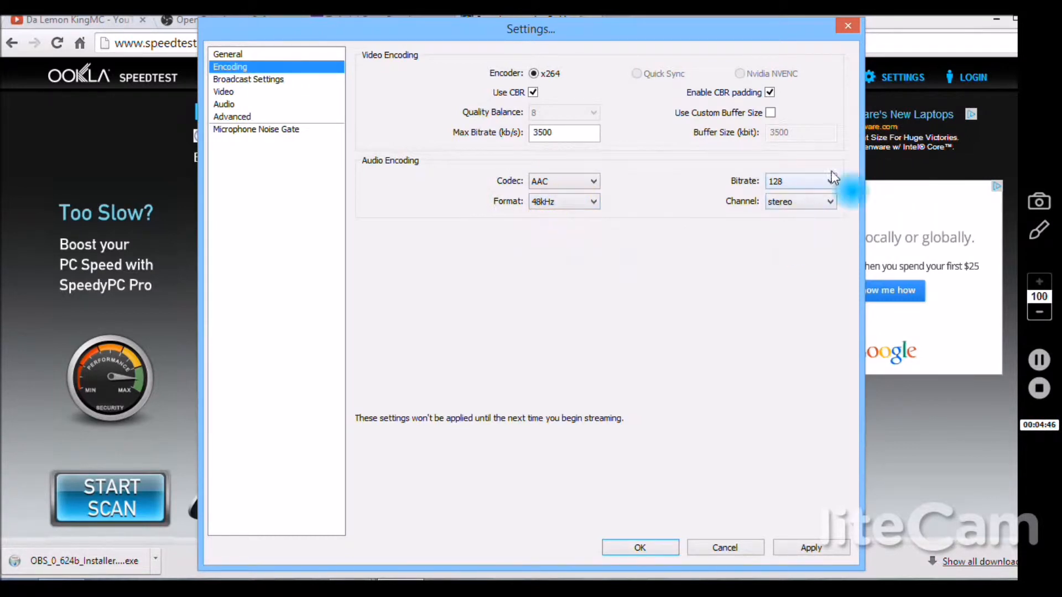
# Step: Go to the Broadcast Settings without saving the encoding changes
pyautogui.click(245, 81)
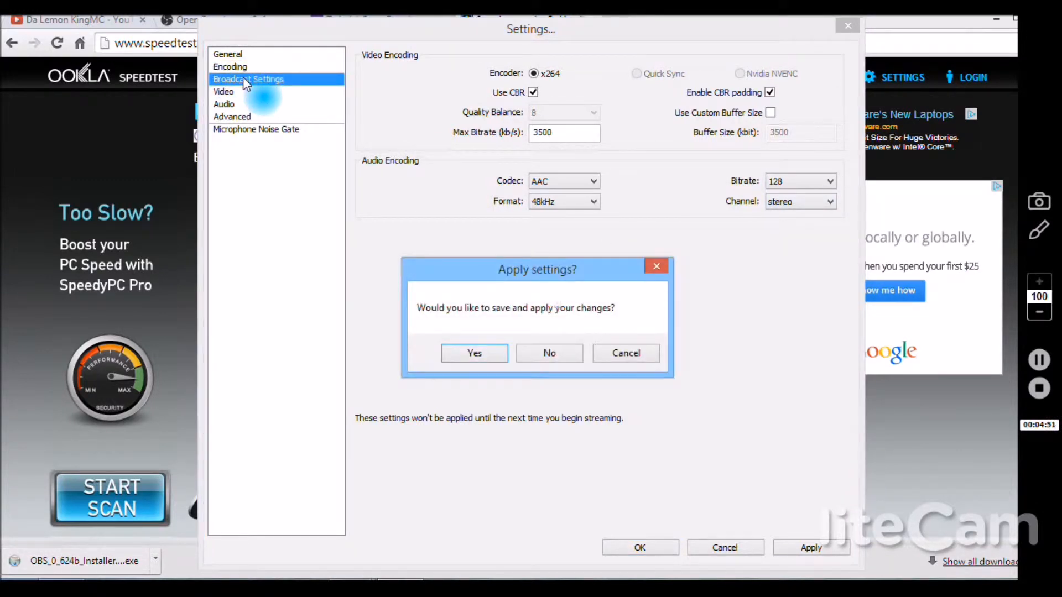
pyautogui.click(552, 354)
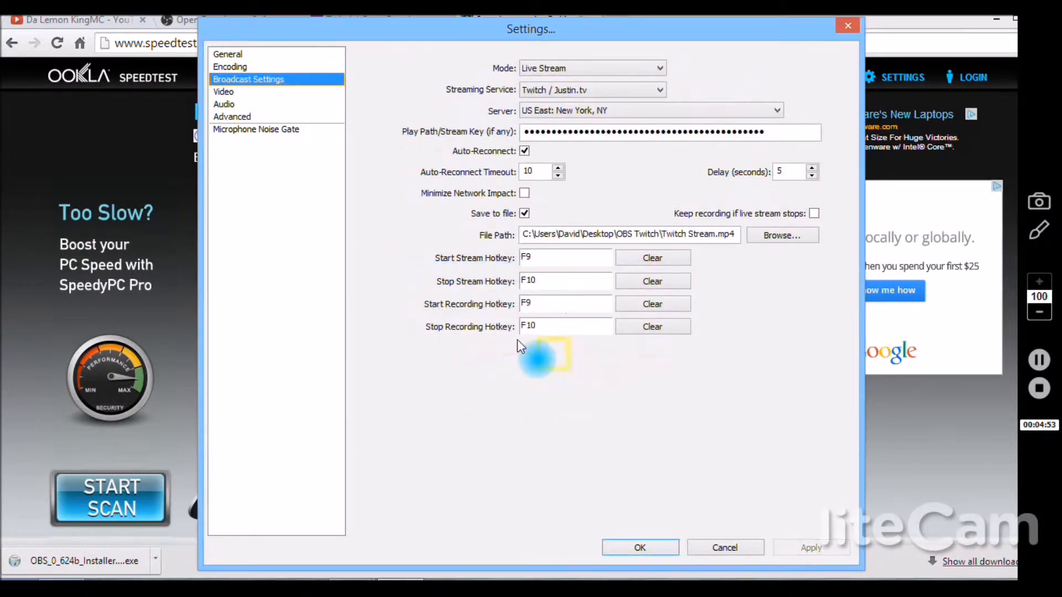
# Step: Try choosing Live Stream mode with Twitch / Justin.tv as the streaming service, discard the changes and reopen Broadcast Settings
pyautogui.click(542, 69)
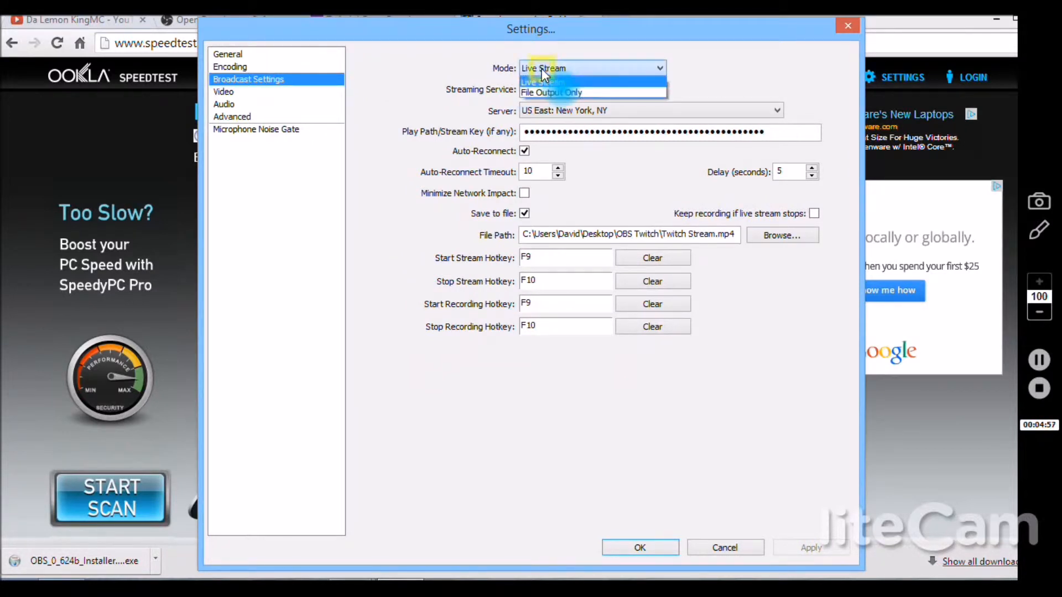
pyautogui.click(534, 78)
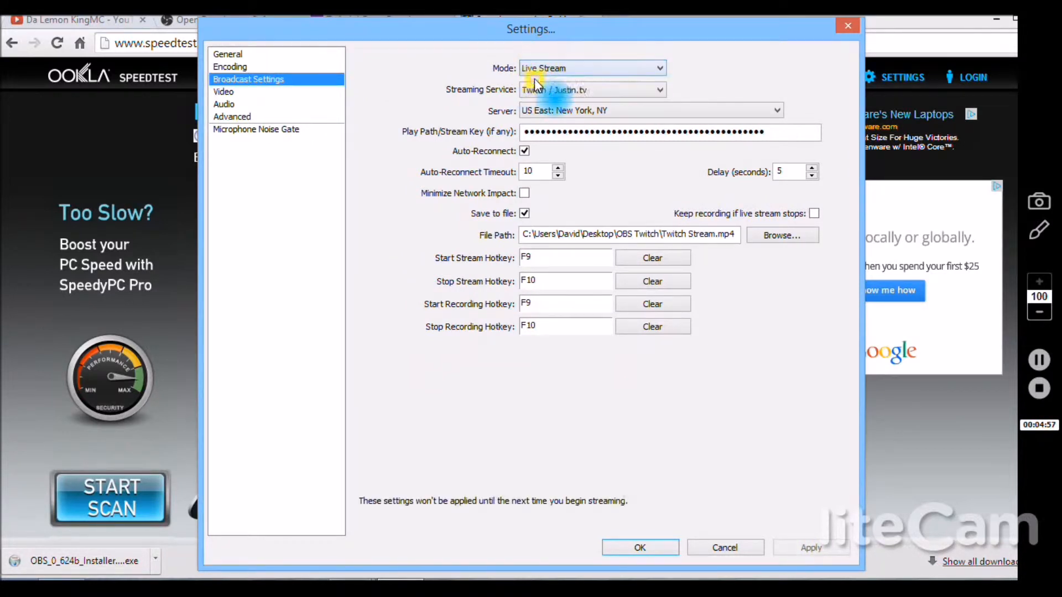
pyautogui.click(604, 90)
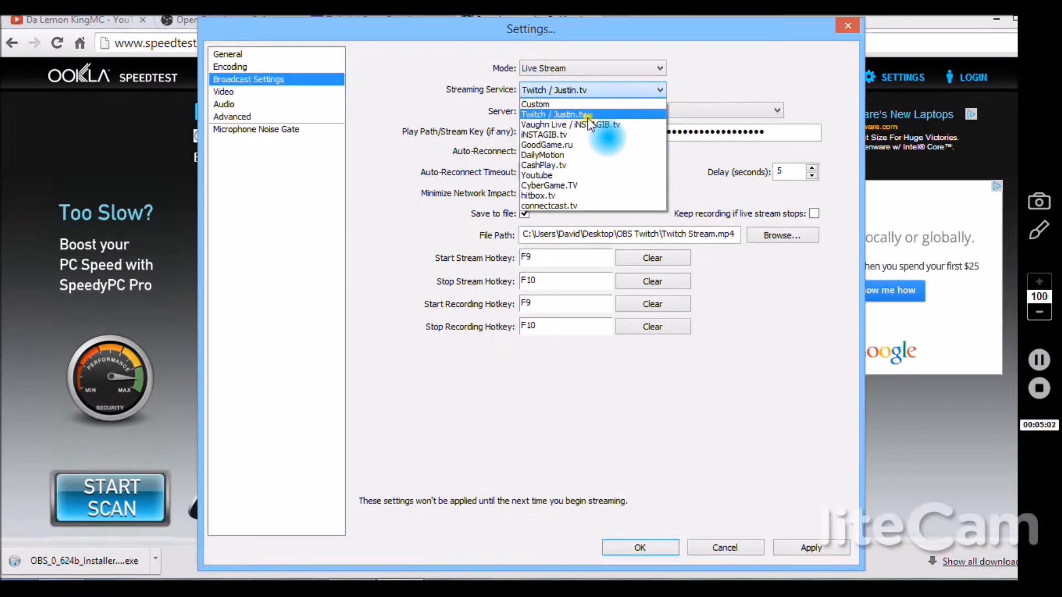
pyautogui.click(587, 115)
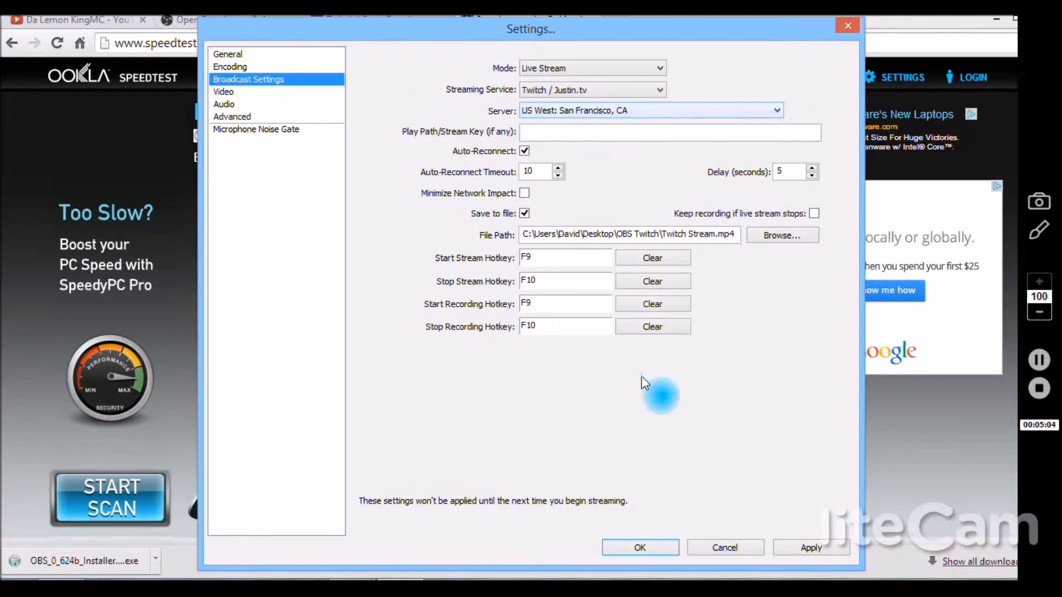
pyautogui.click(244, 91)
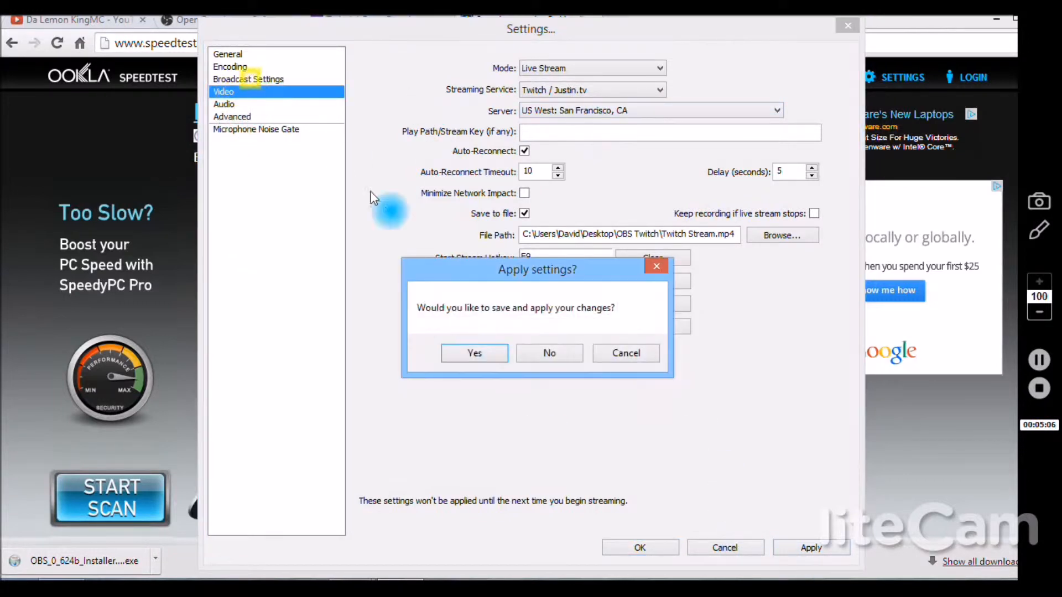
pyautogui.click(549, 353)
pyautogui.click(264, 79)
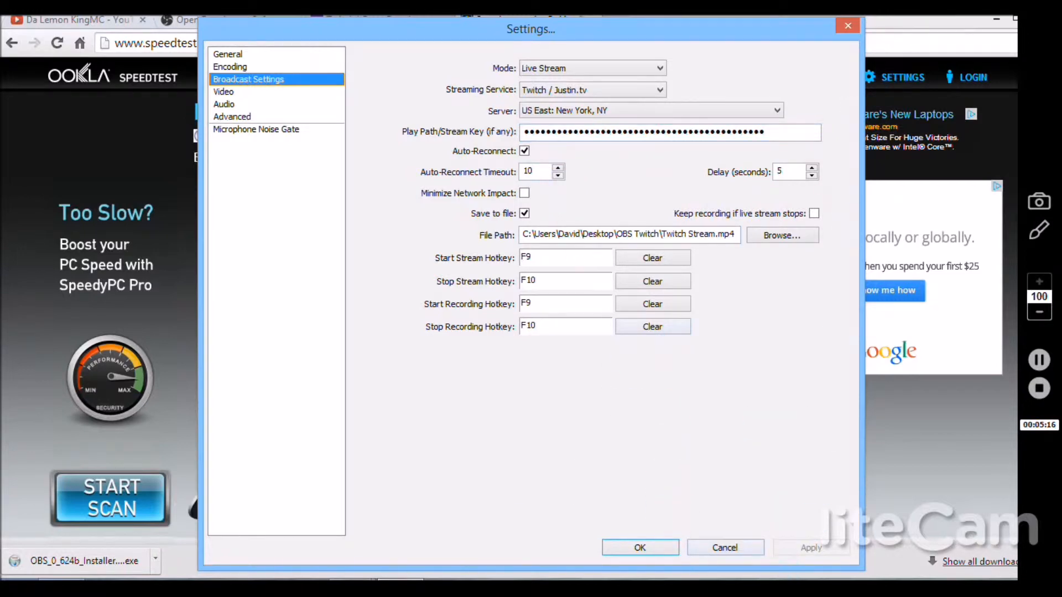
# Step: Look through the Encoding and Broadcast Settings sections of the Twitch help article in the browser, and return to the Open Broadcaster Software settings
pyautogui.hotkey('alt', 'Tab')
pyautogui.click(336, 18)
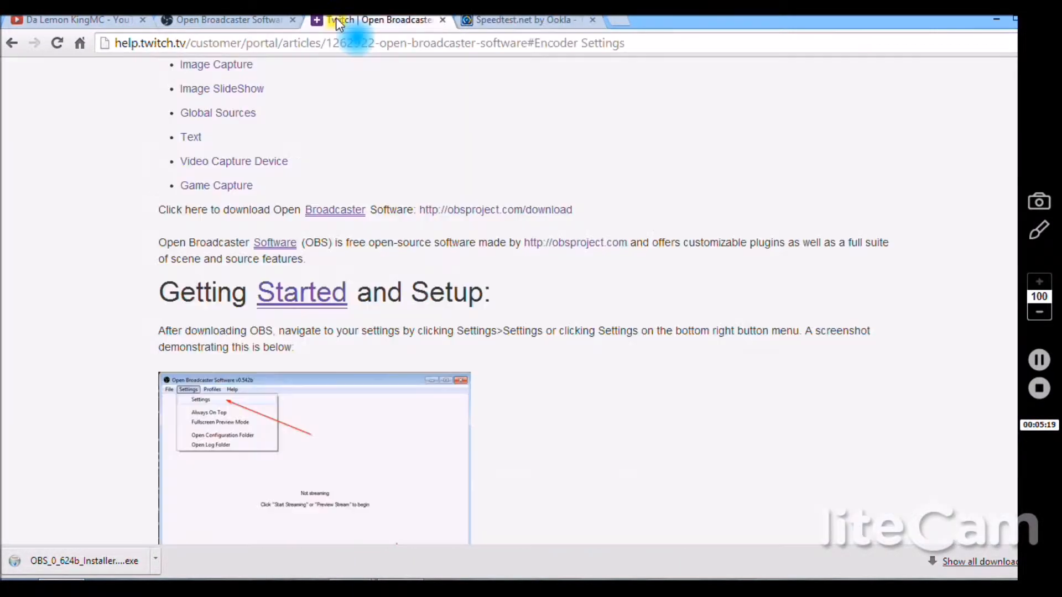
pyautogui.scroll(5, 391, 306)
pyautogui.scroll(-8, 393, 302)
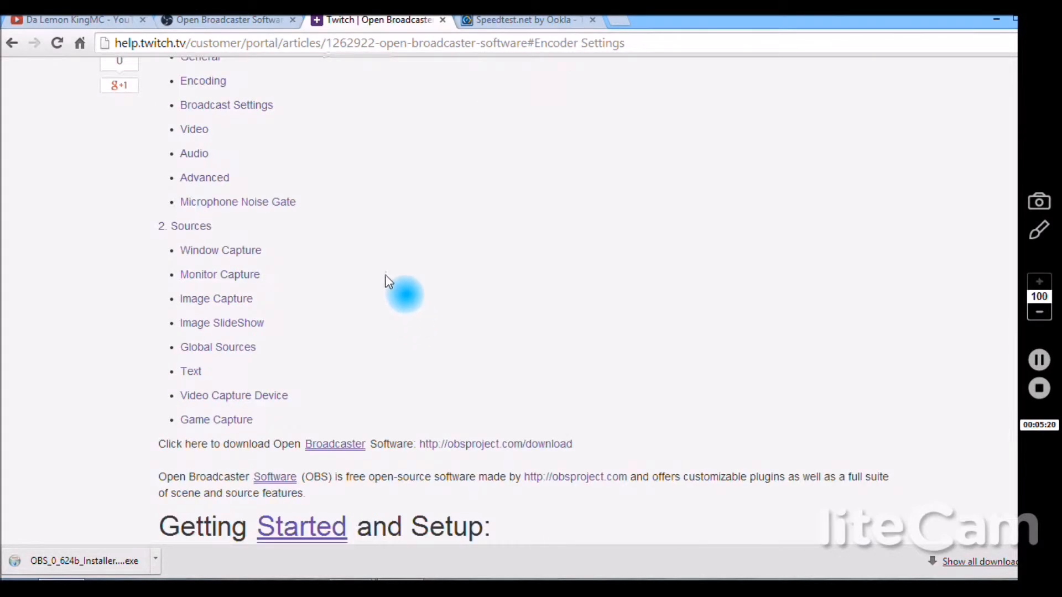
pyautogui.scroll(-11, 387, 277)
pyautogui.scroll(5, 360, 213)
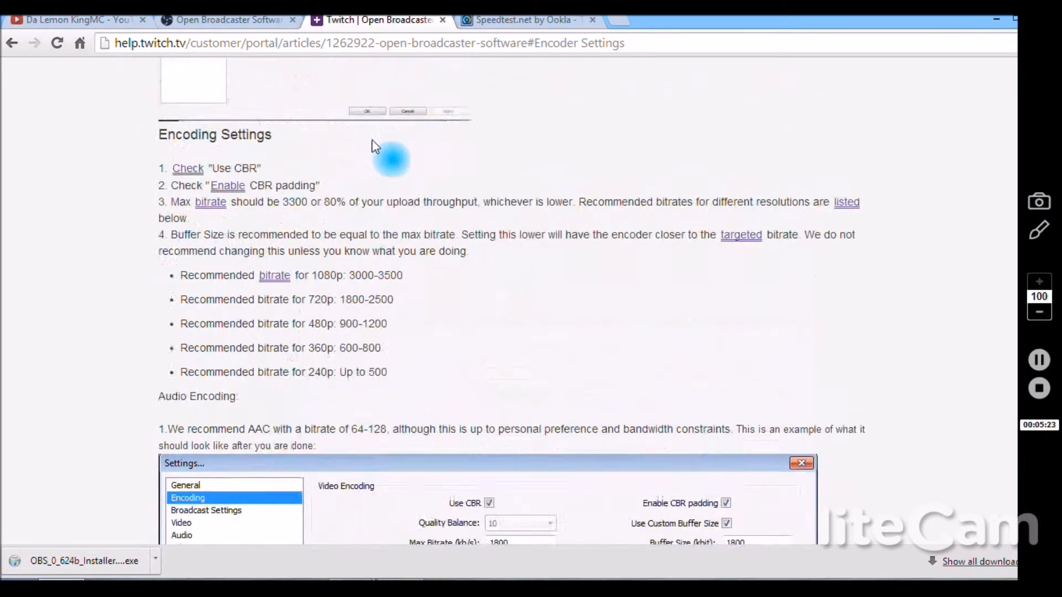
pyautogui.scroll(3, 338, 215)
pyautogui.scroll(-10, 351, 90)
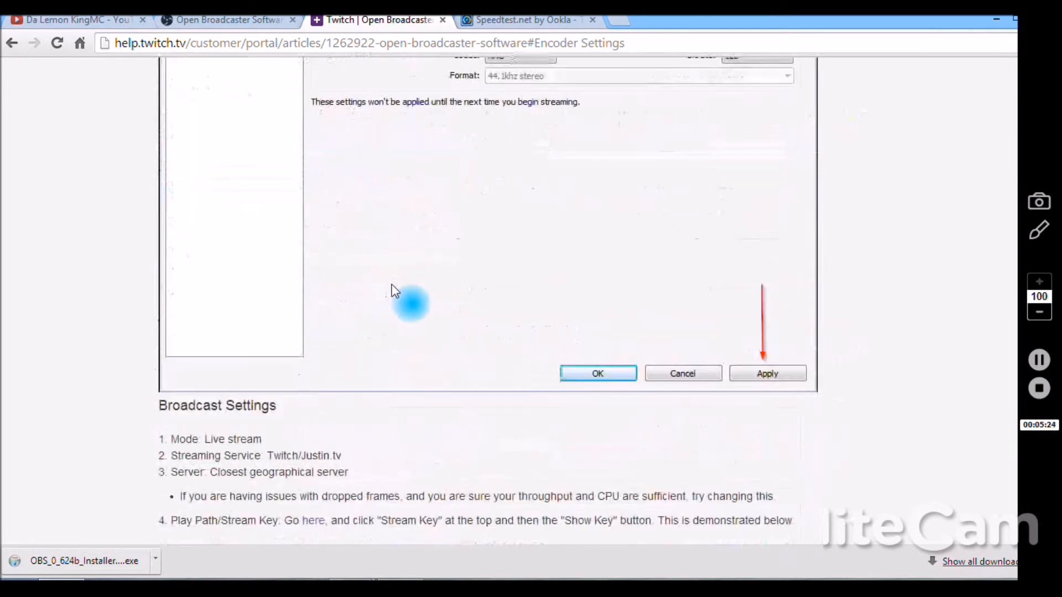
pyautogui.scroll(-5, 394, 291)
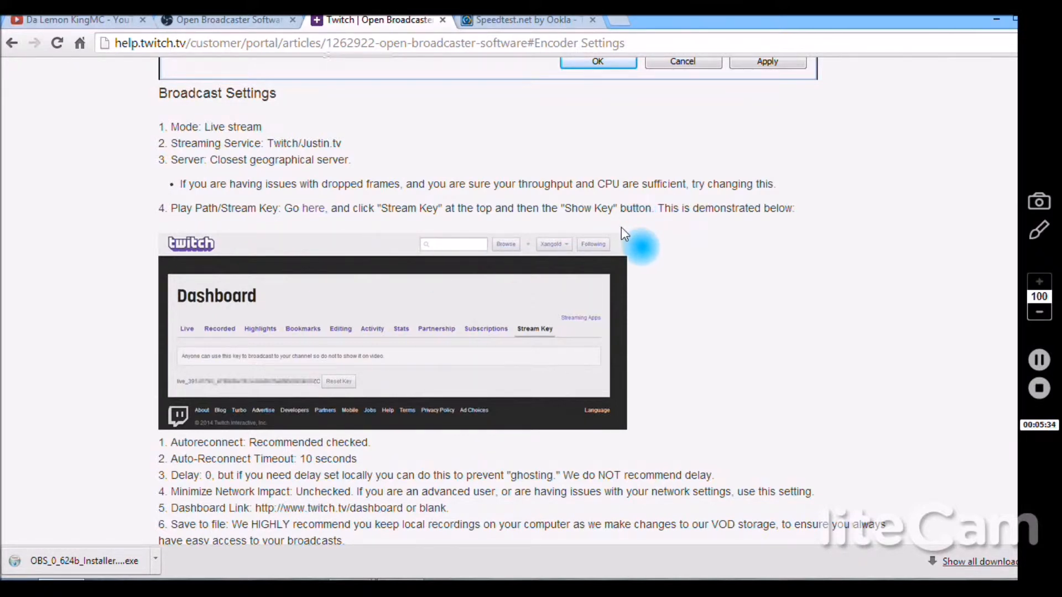
pyautogui.scroll(15, 627, 251)
pyautogui.click(400, 579)
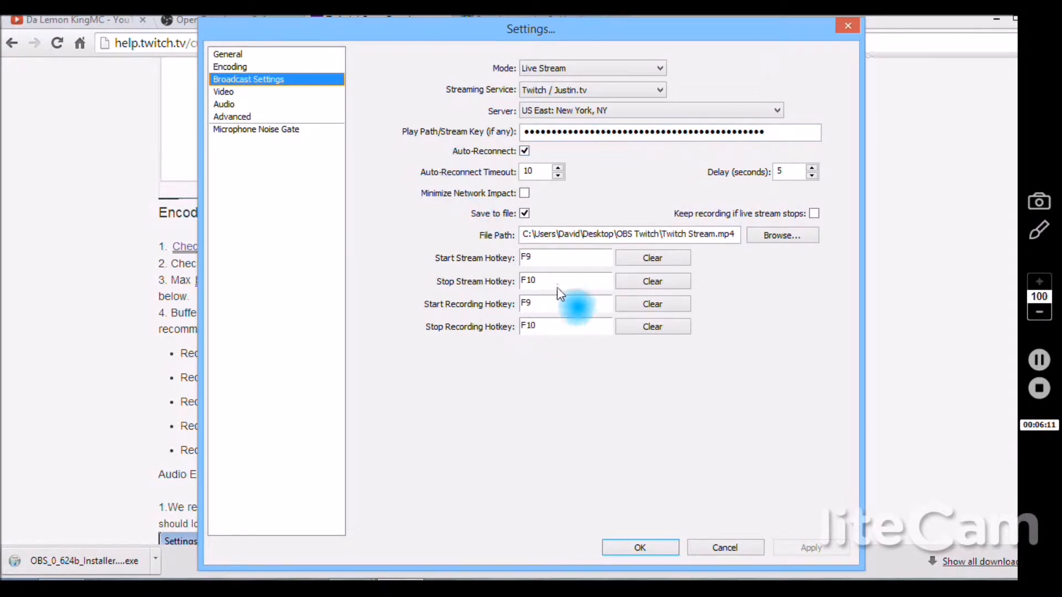
# Step: In the Video settings, choose None (1366x768) as the resolution downscale and apply the change
pyautogui.click(268, 91)
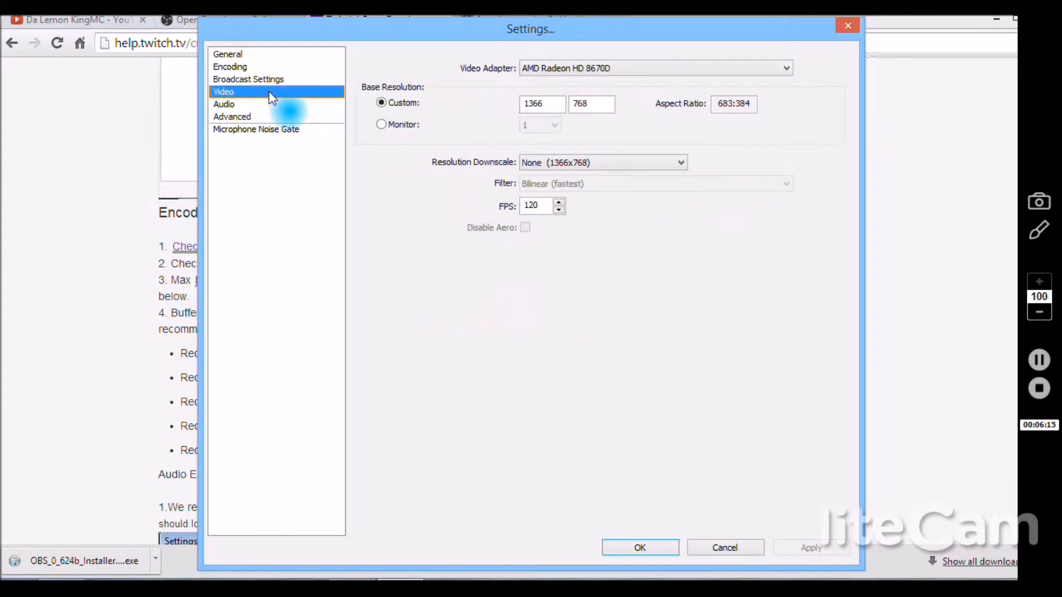
pyautogui.click(575, 70)
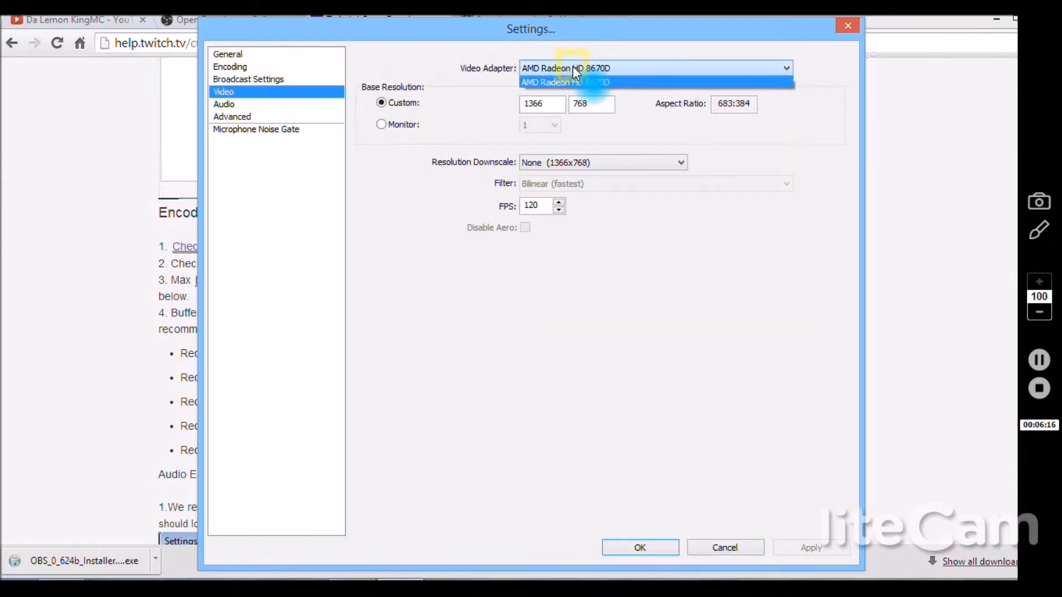
pyautogui.click(573, 66)
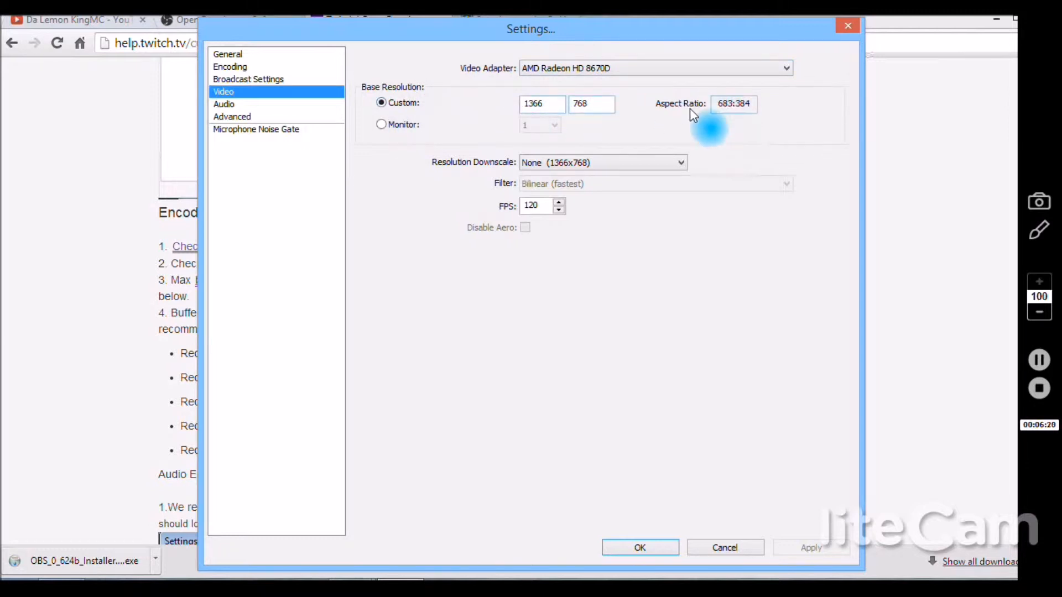
pyautogui.click(584, 164)
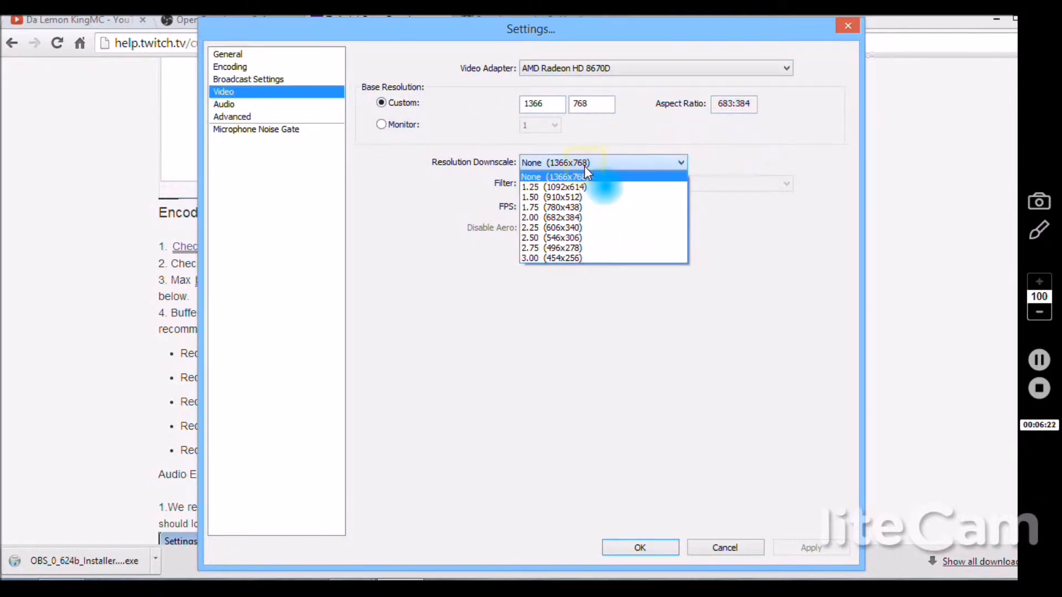
pyautogui.click(577, 176)
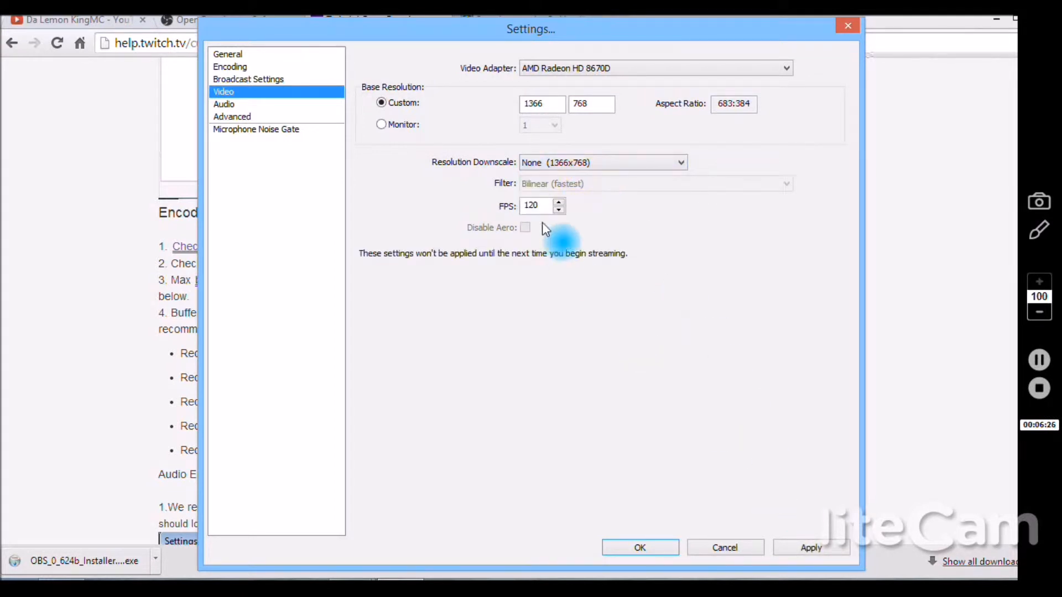
pyautogui.click(825, 548)
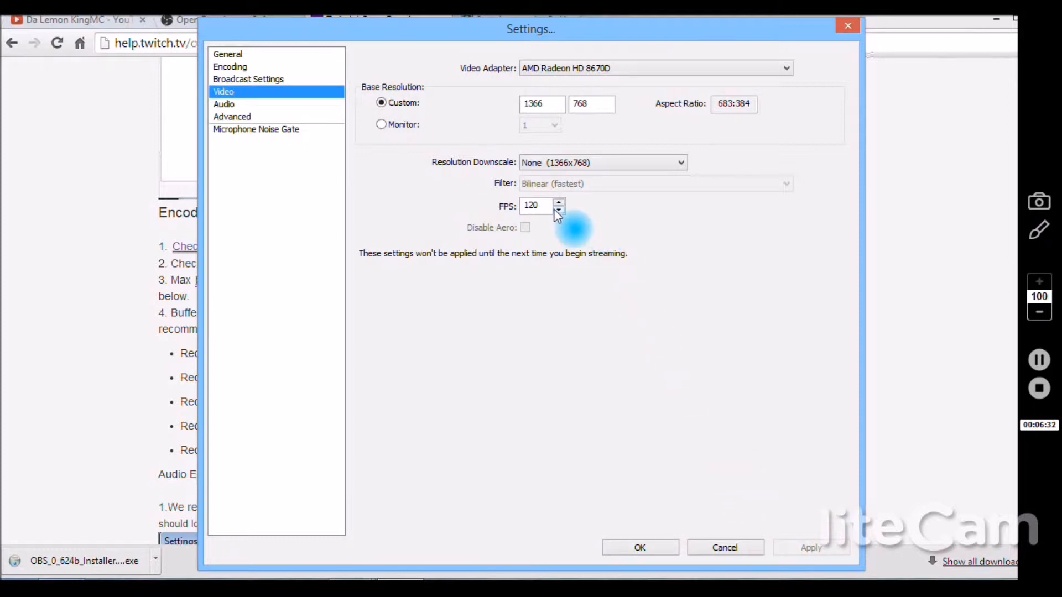
# Step: Try choosing Headphones and Microphone (High Definition Audio Device) as the desktop and microphone audio devices, and discard the changes while switching to Advanced settings
pyautogui.click(230, 104)
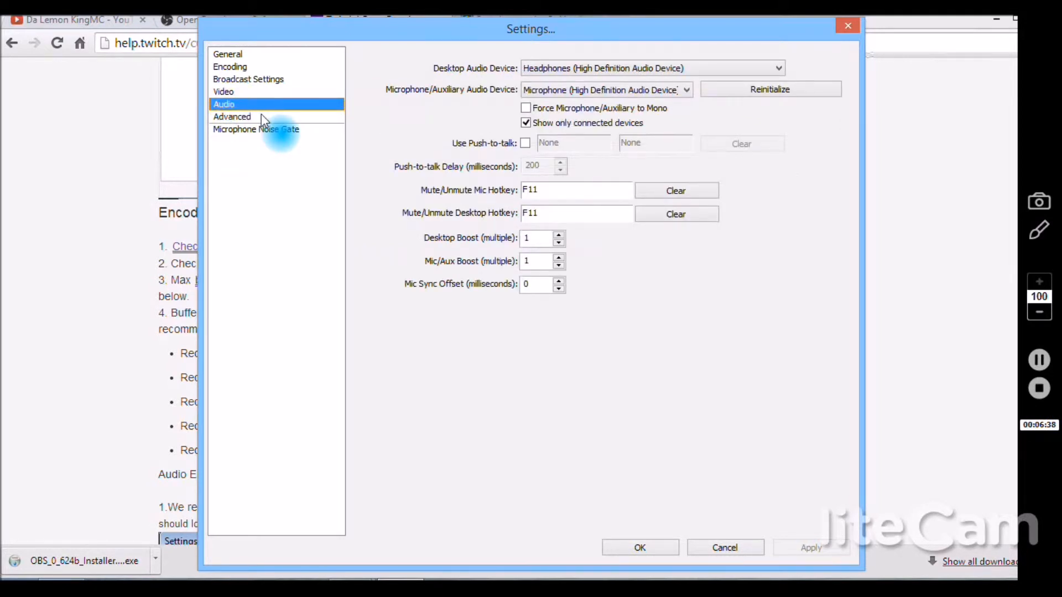
pyautogui.click(595, 76)
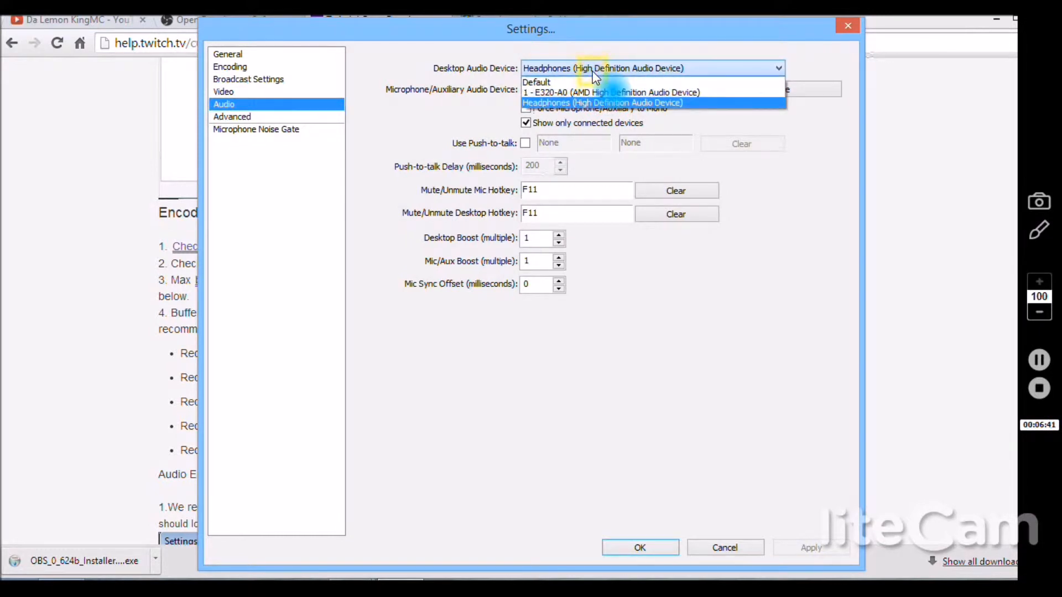
pyautogui.click(577, 100)
pyautogui.click(585, 91)
pyautogui.click(597, 128)
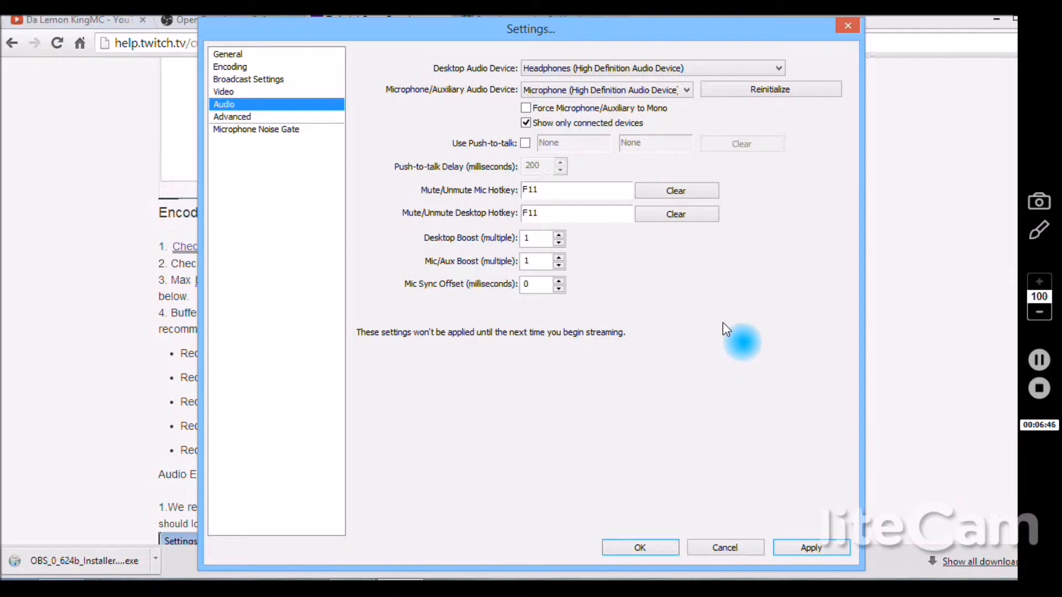
pyautogui.click(622, 68)
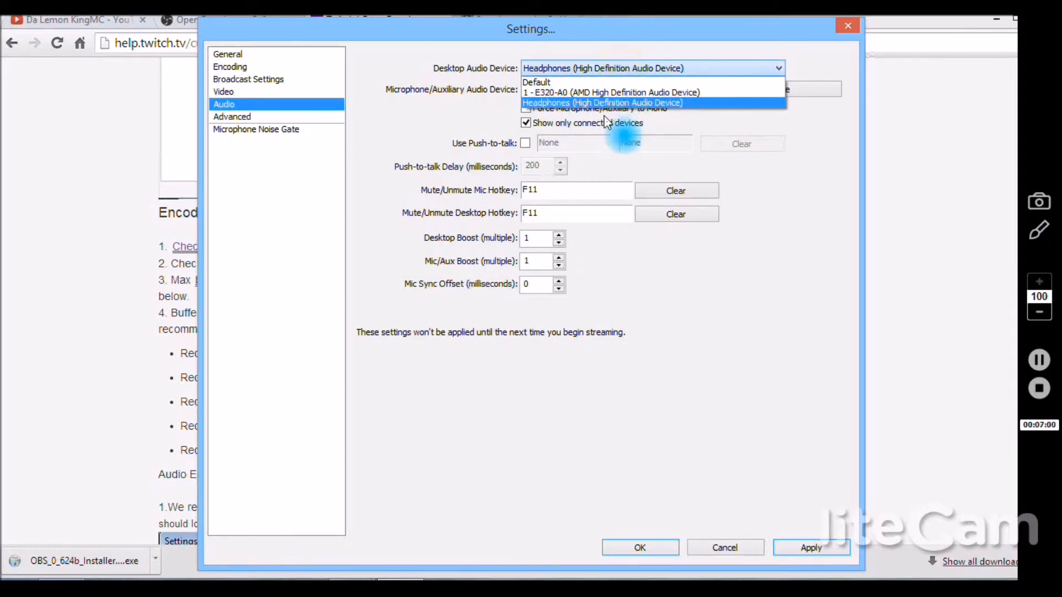
pyautogui.click(612, 104)
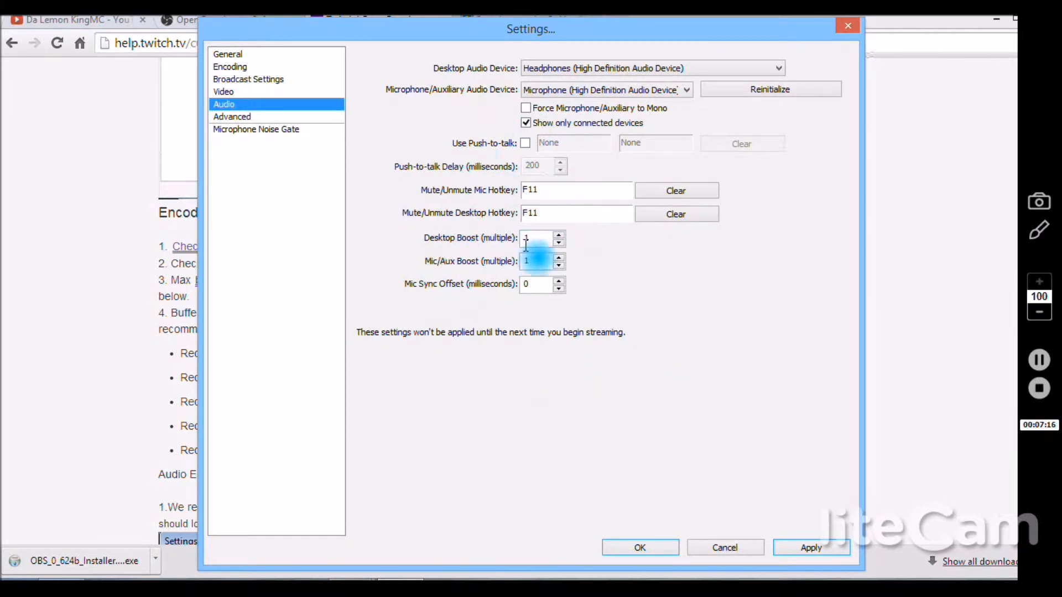
pyautogui.click(257, 118)
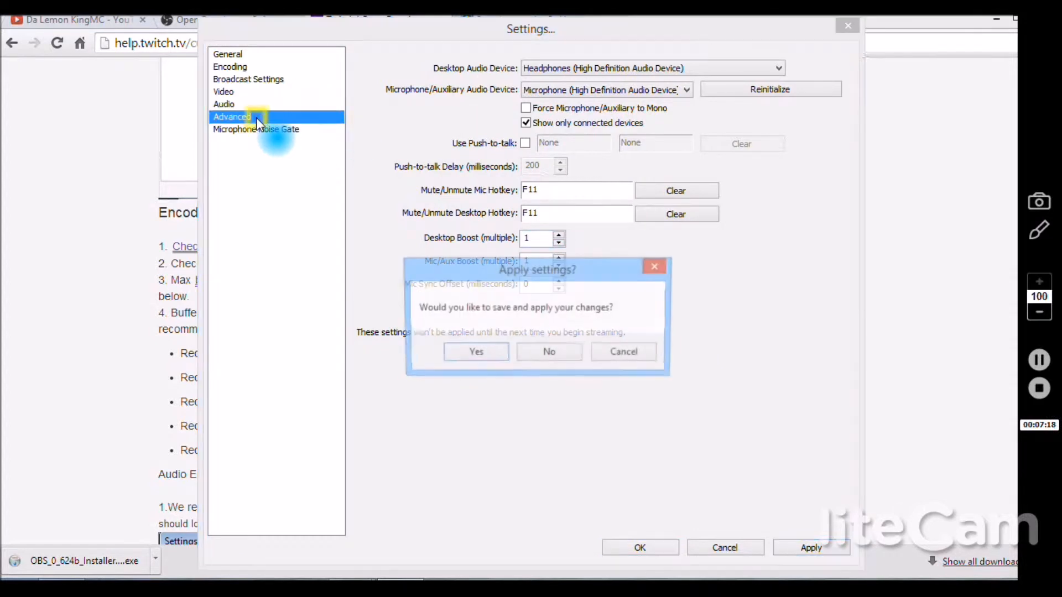
pyautogui.click(570, 357)
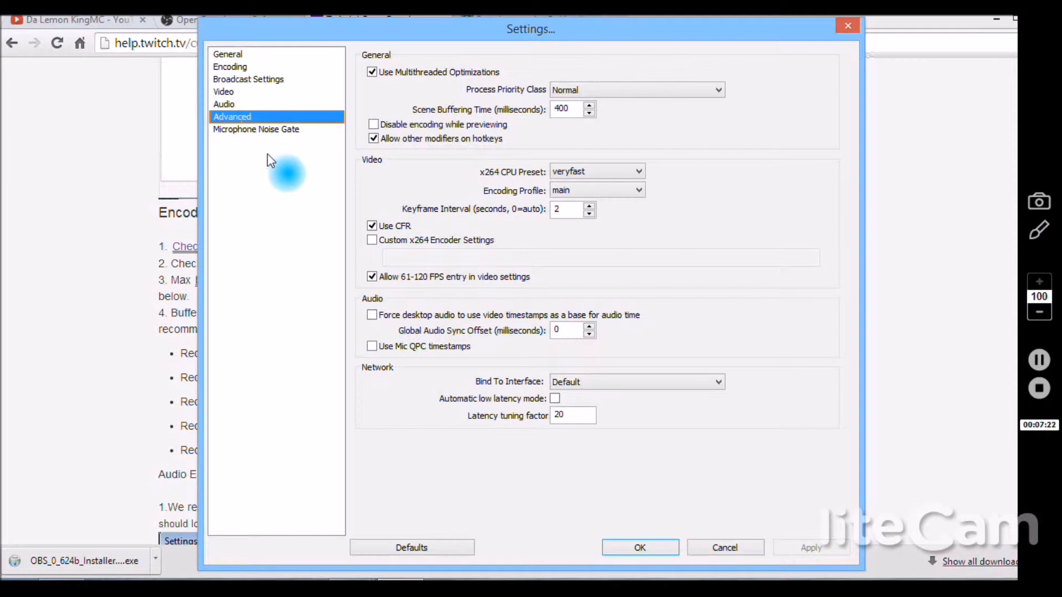
# Step: Try choosing Normal process priority and the veryfast x264 CPU preset, and discard the changes while switching to the Microphone Noise Gate settings
pyautogui.click(657, 90)
pyautogui.click(627, 124)
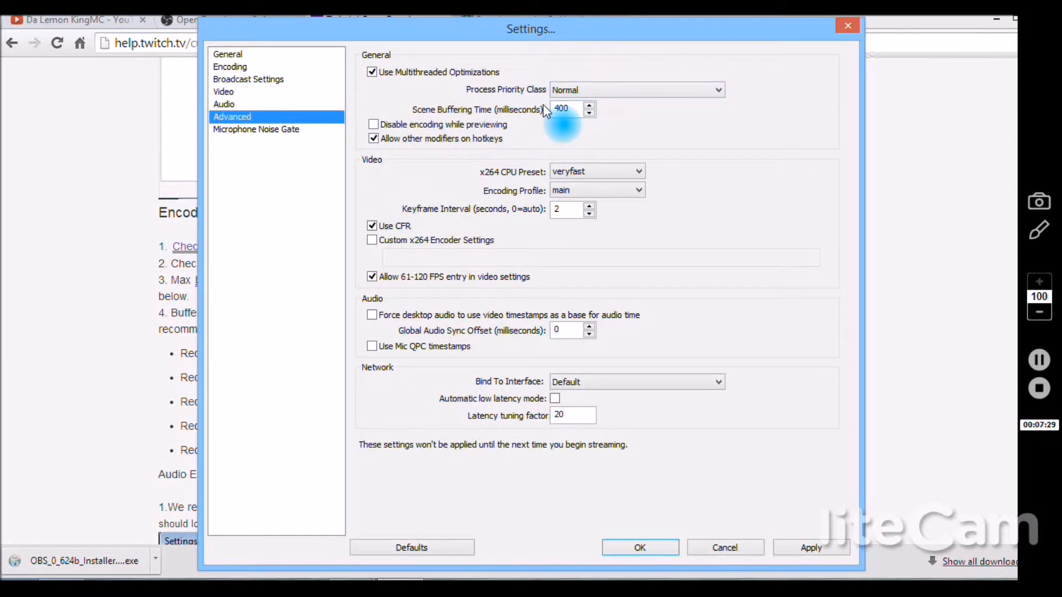
pyautogui.click(600, 172)
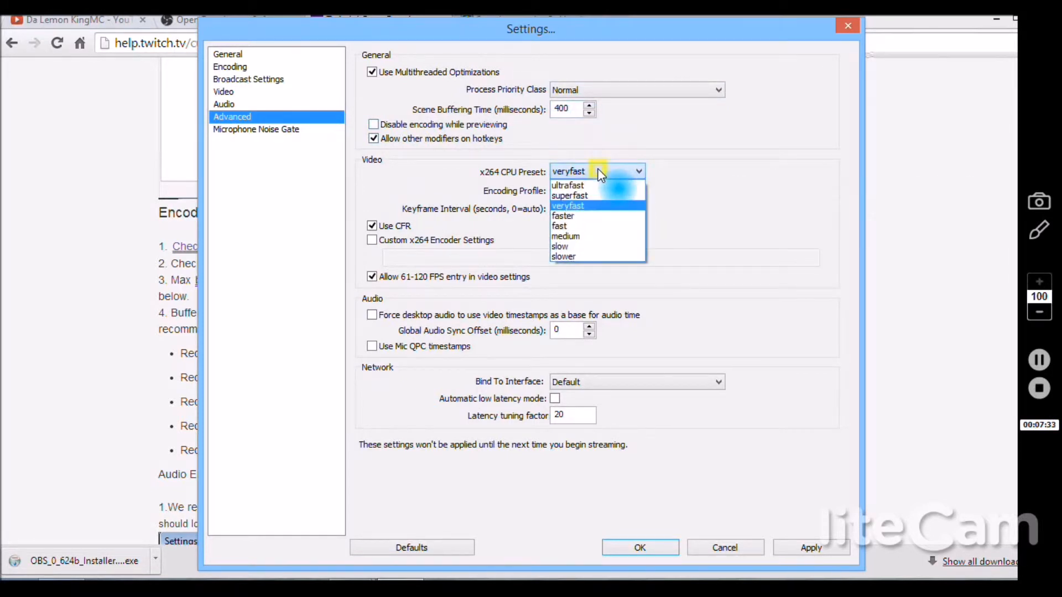
pyautogui.click(605, 203)
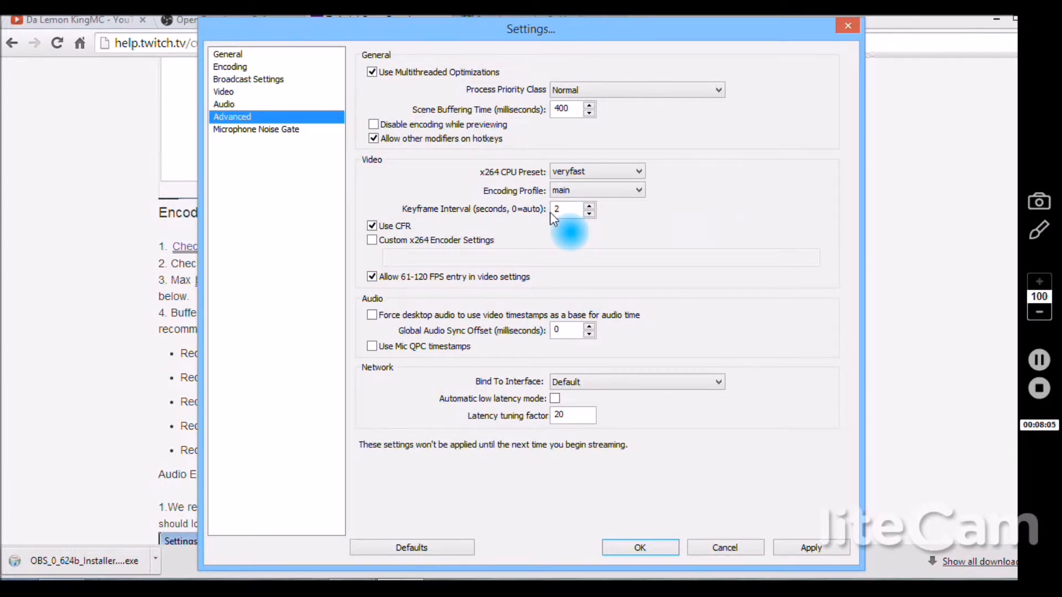
pyautogui.click(311, 132)
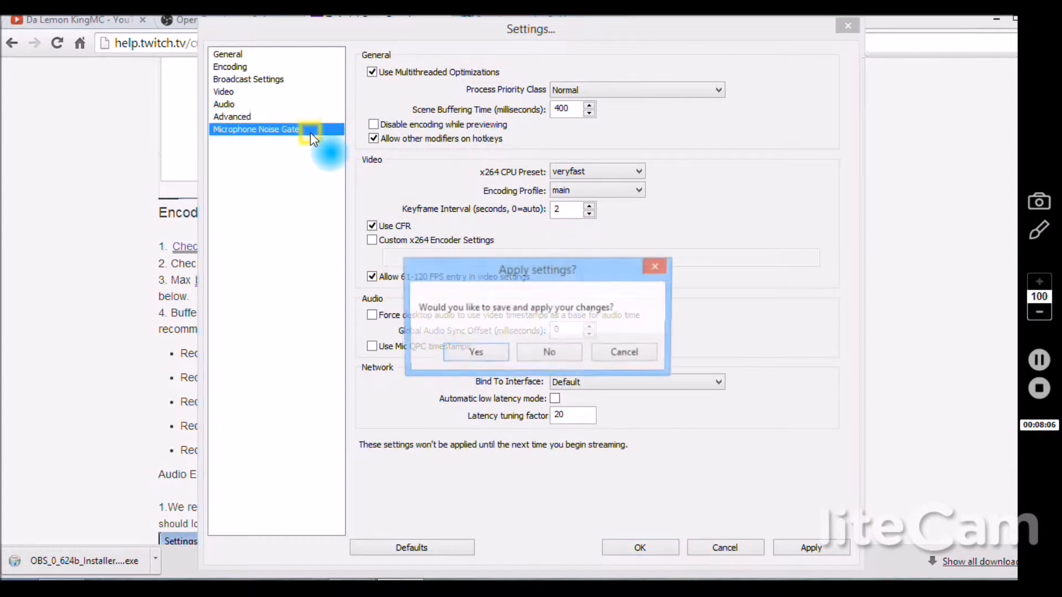
pyautogui.click(566, 353)
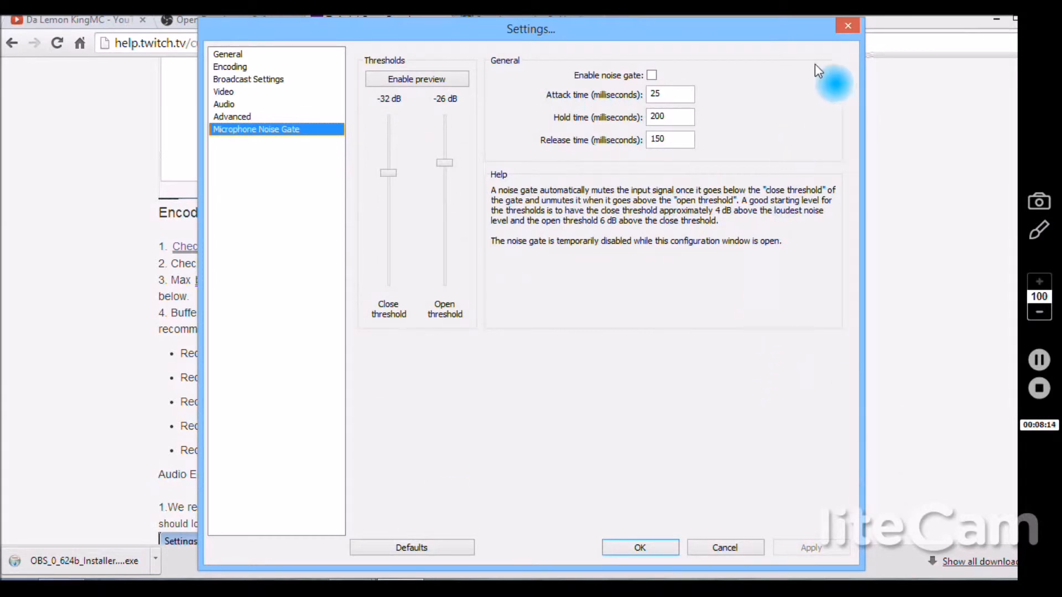
# Step: Close the settings window, and mute and unmute the microphone in the main window
pyautogui.click(847, 24)
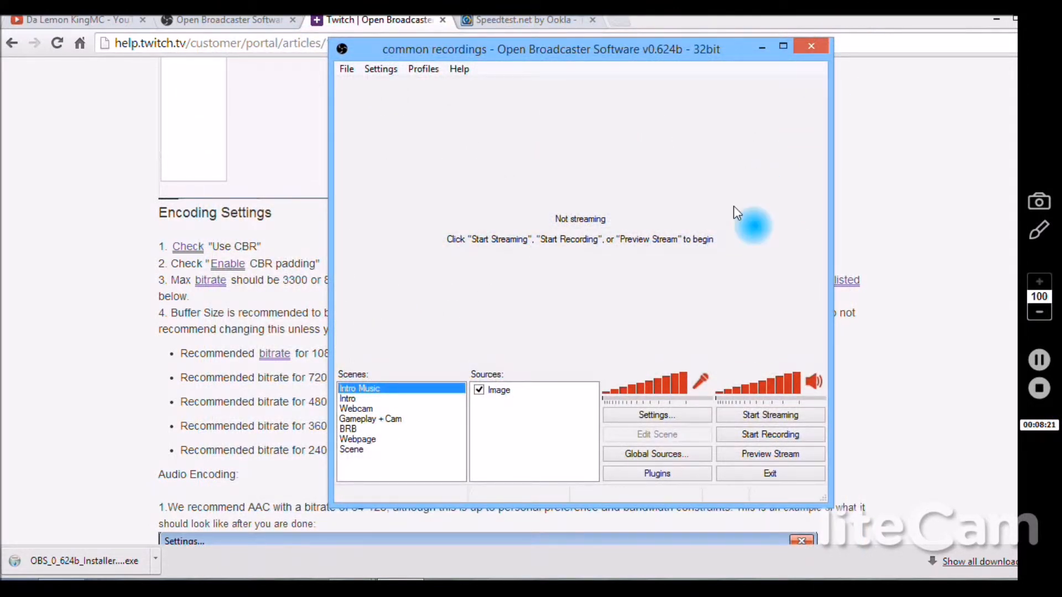
pyautogui.click(699, 390)
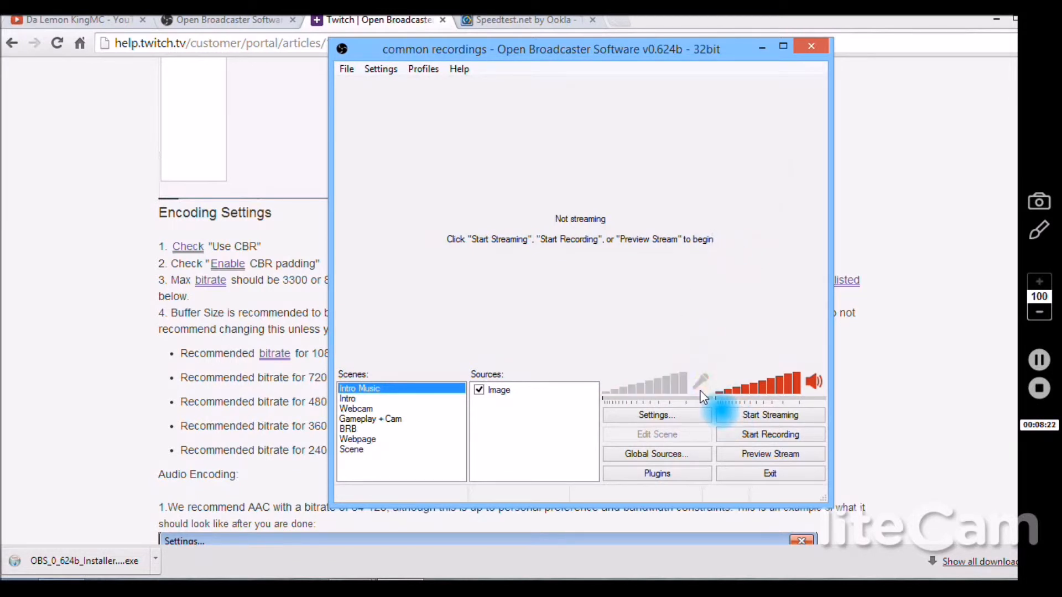
pyautogui.click(699, 389)
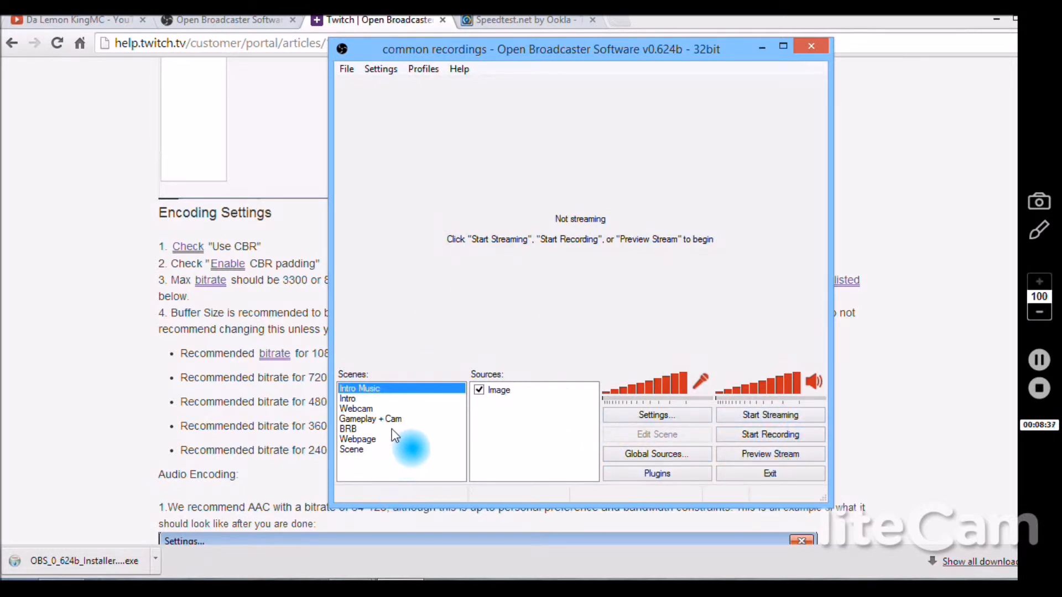
# Step: Try adding a new scene to the scene list and cancel at the naming dialog
pyautogui.rightClick(387, 464)
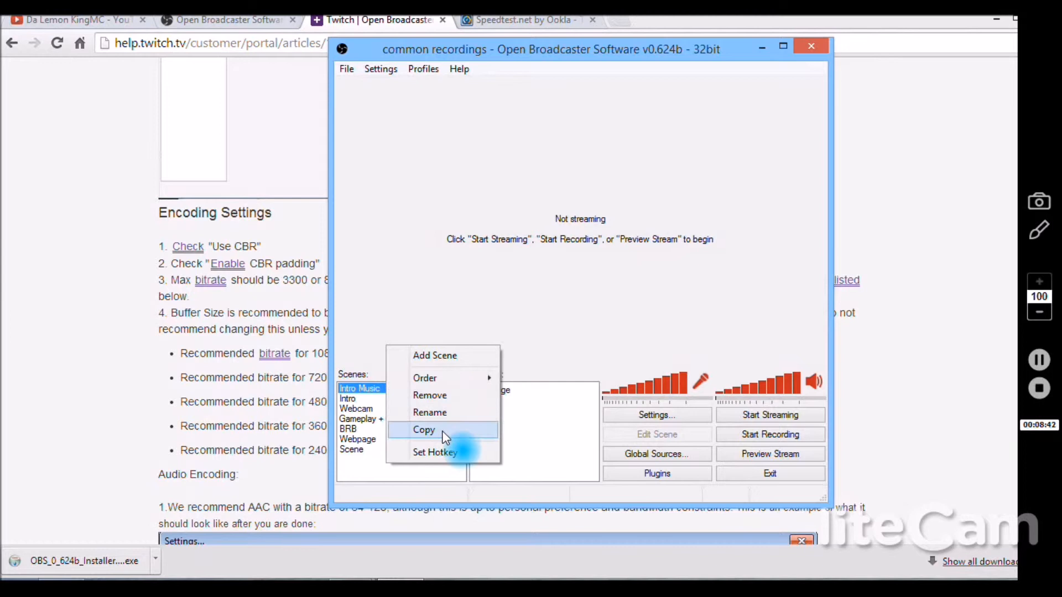
pyautogui.click(437, 356)
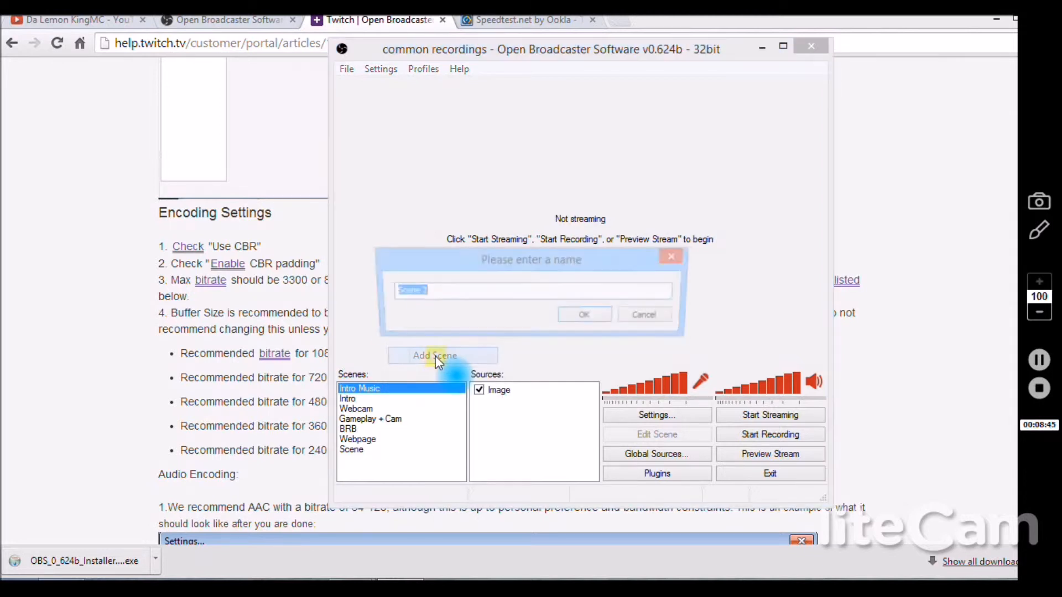
pyautogui.click(671, 257)
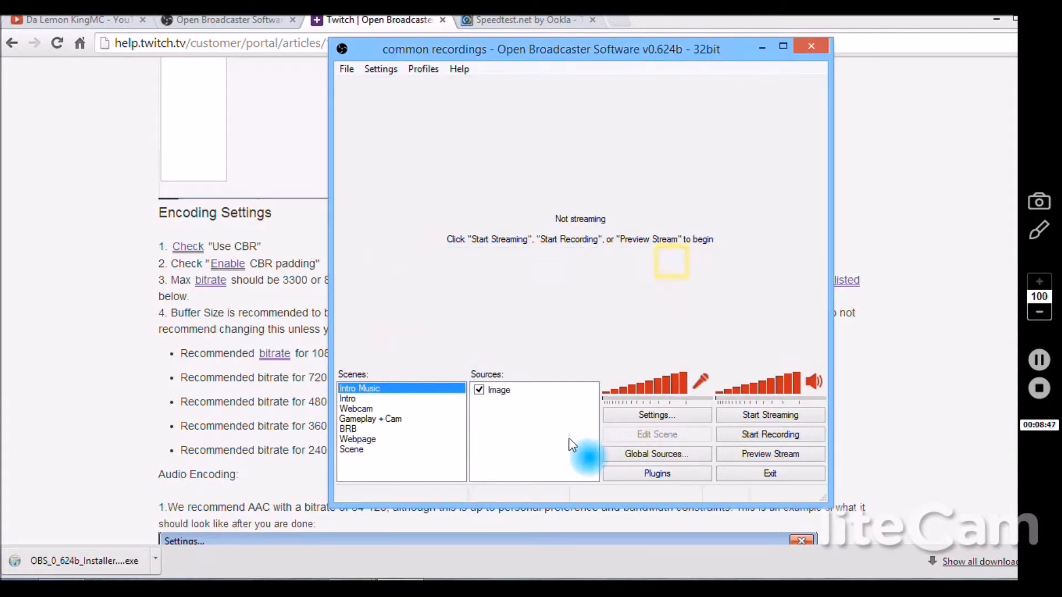
# Step: Examine the source types that can be added to the Intro Music scene, without adding one
pyautogui.rightClick(542, 419)
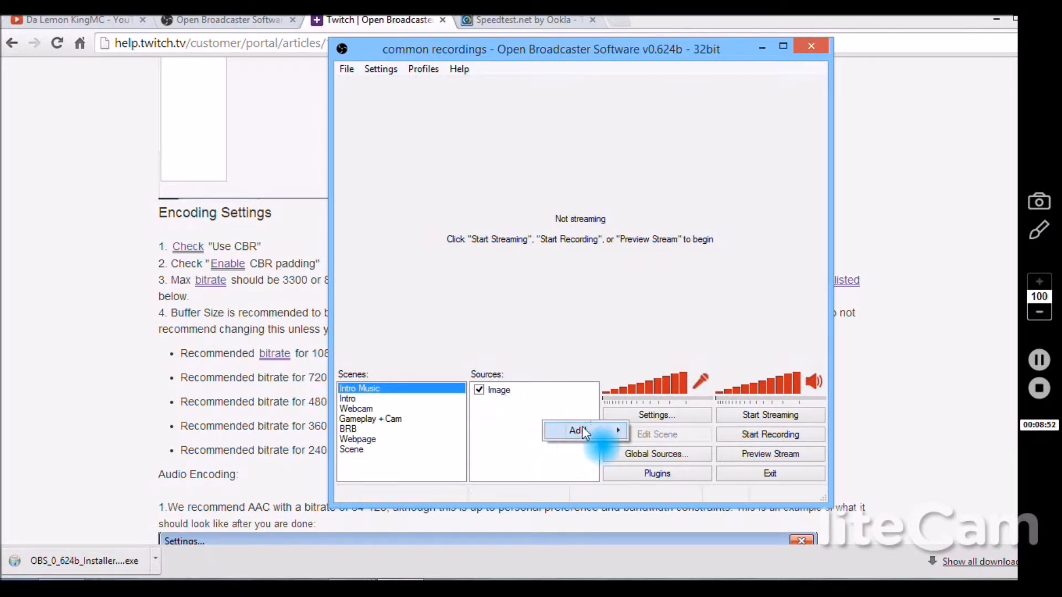
pyautogui.moveTo(592, 430)
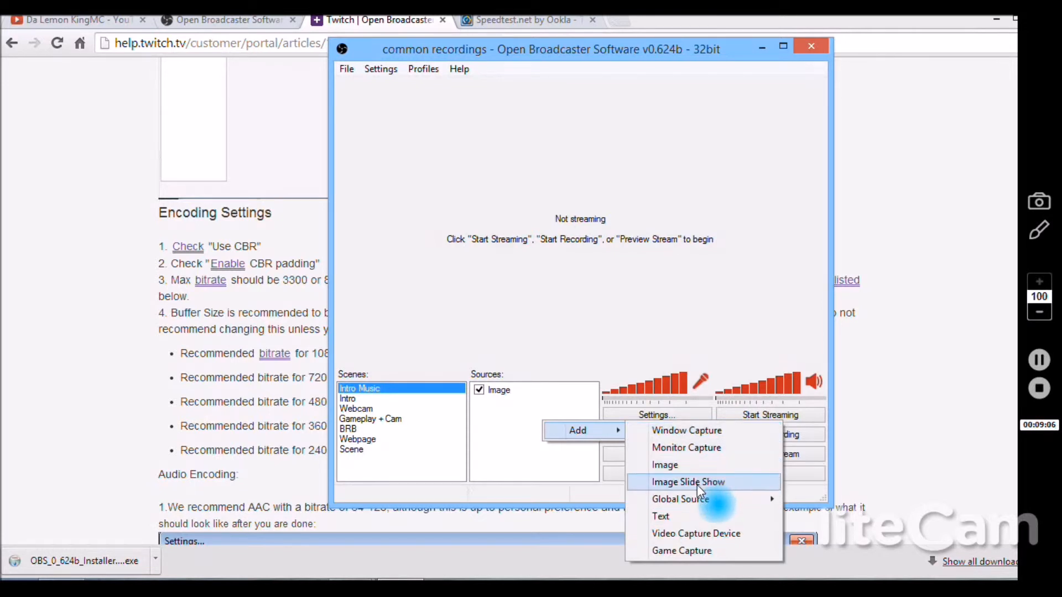
pyautogui.moveTo(698, 501)
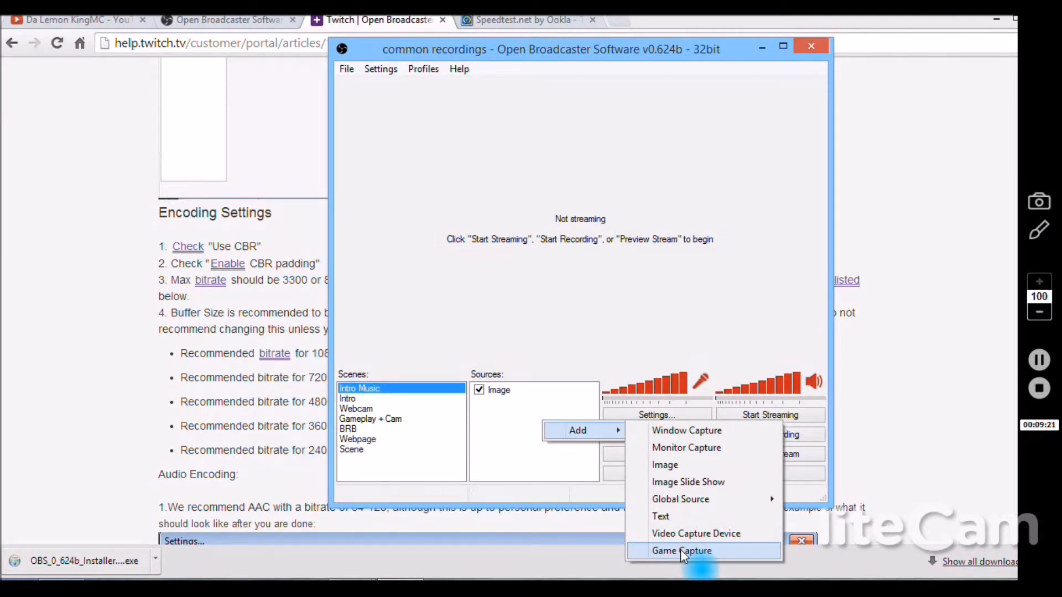
pyautogui.click(519, 492)
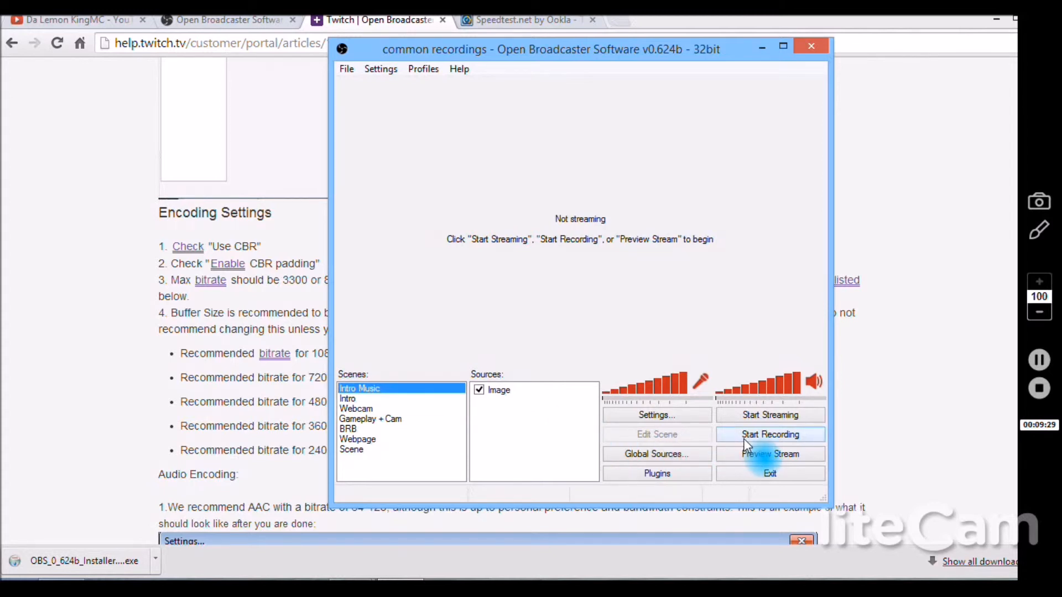
# Step: Start a stream preview of the Intro Music scene
pyautogui.click(762, 454)
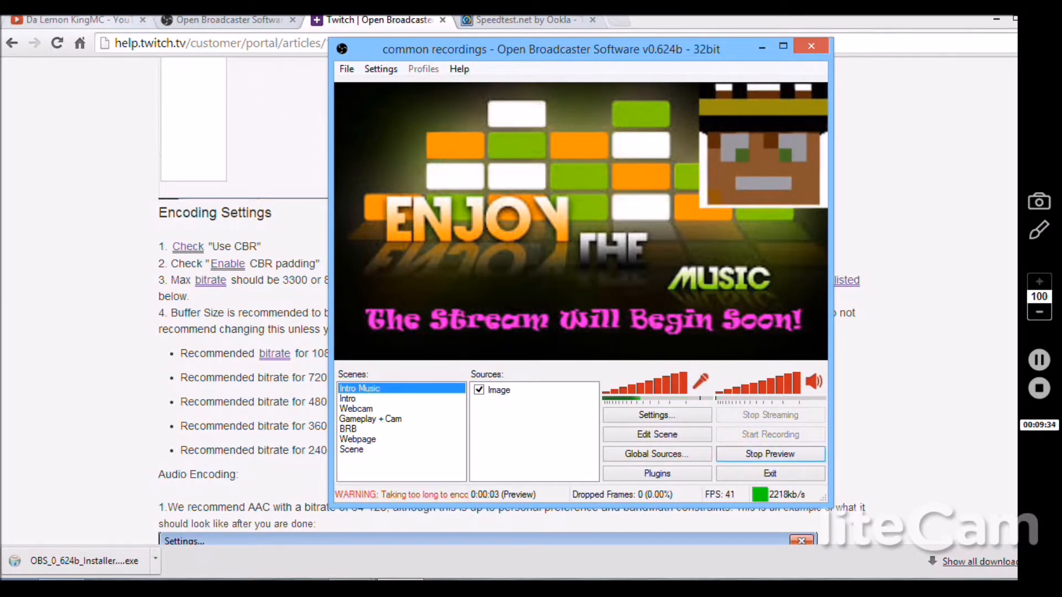
# Step: Play the channel intro video on the YouTube channel page and switch to Open Broadcaster Software to check the desktop audio meter
pyautogui.click(78, 20)
pyautogui.click(84, 19)
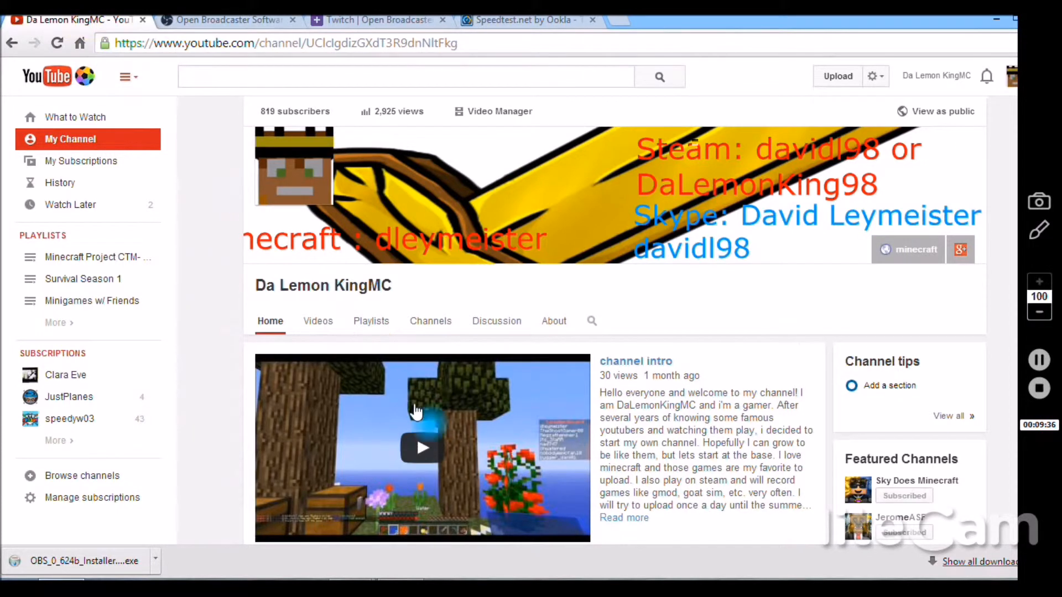
pyautogui.click(416, 438)
pyautogui.hotkey('alt', 'Tab')
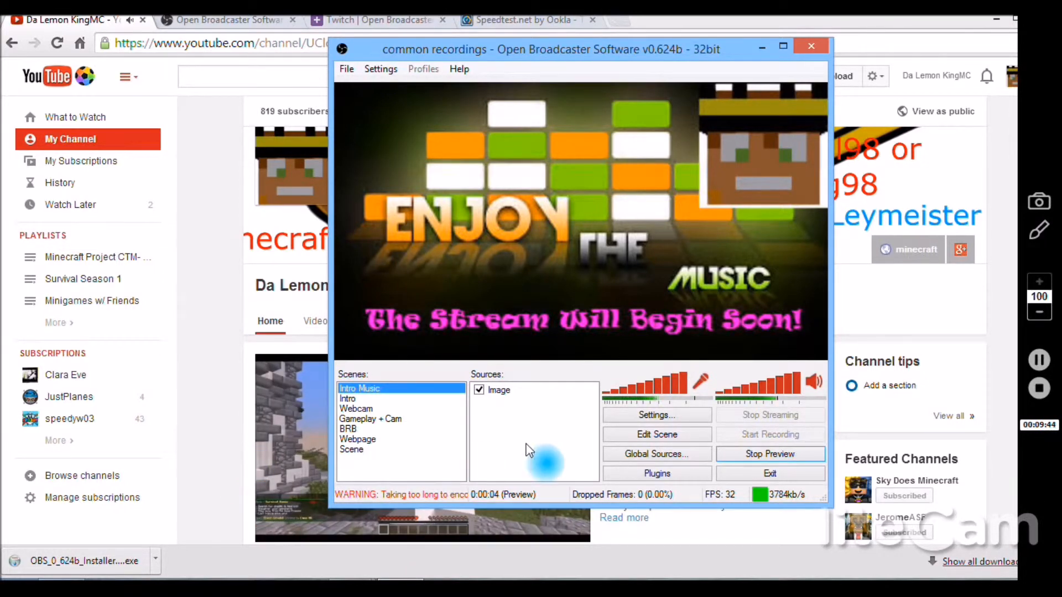
# Step: Pause the channel intro video on YouTube and return to the Open Broadcaster Software window
pyautogui.click(384, 519)
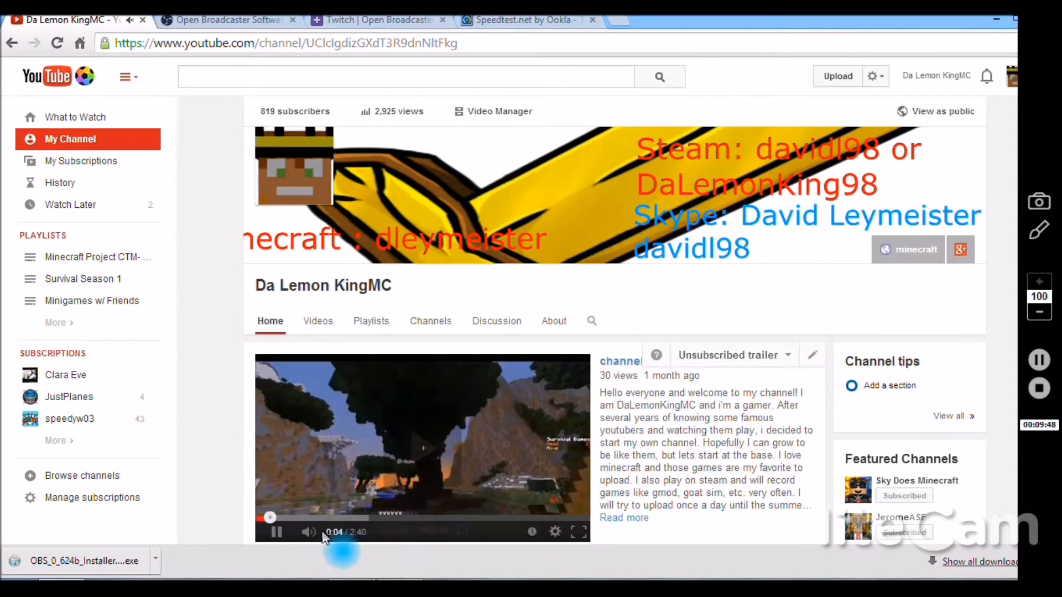
pyautogui.click(276, 534)
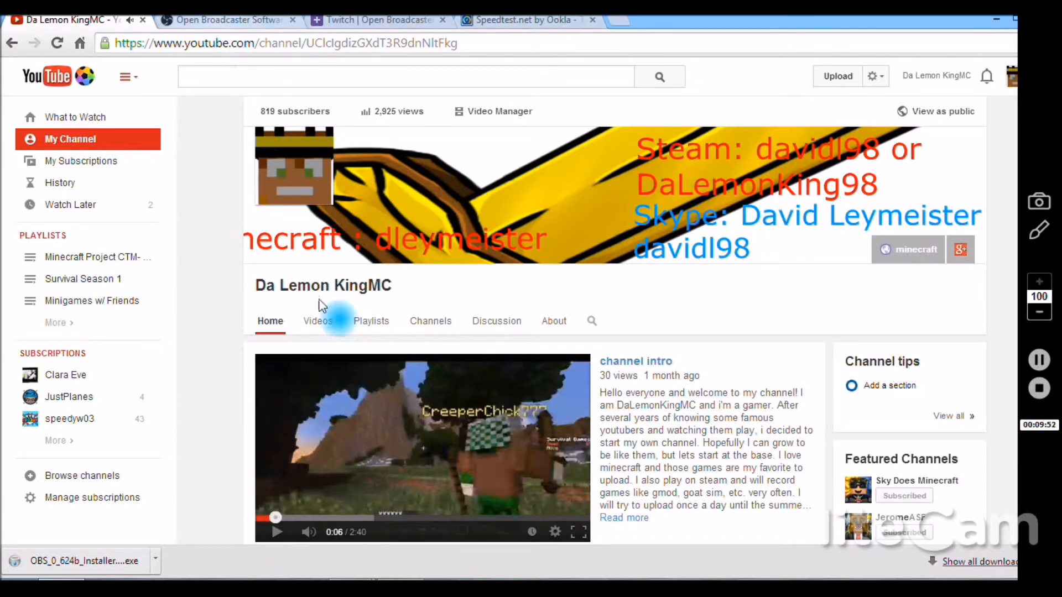
pyautogui.click(400, 580)
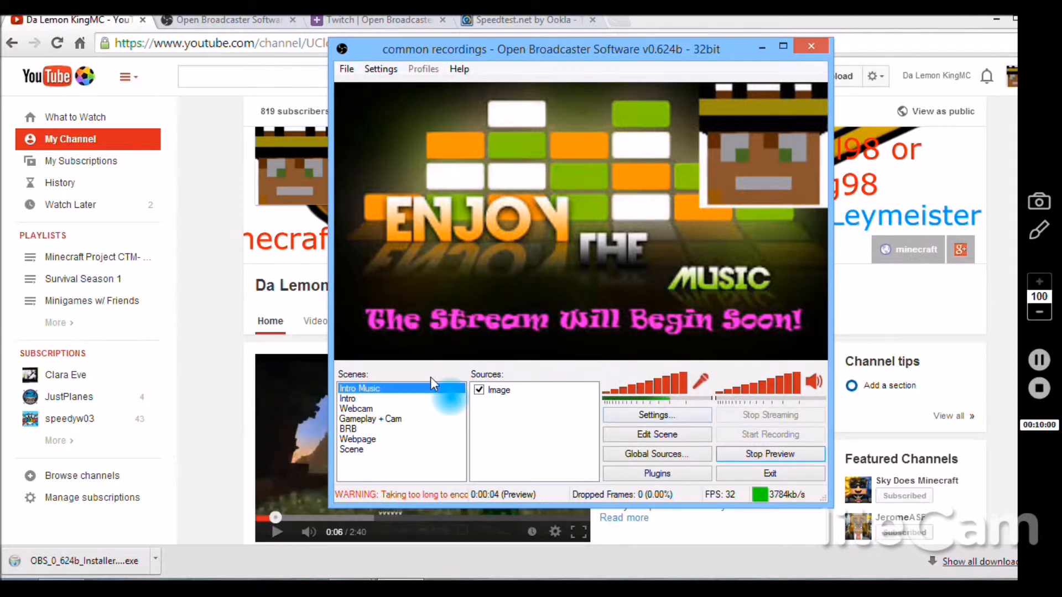
# Step: View the Intro scene's source, select the Webcam scene, and restart the stream preview with it
pyautogui.click(349, 399)
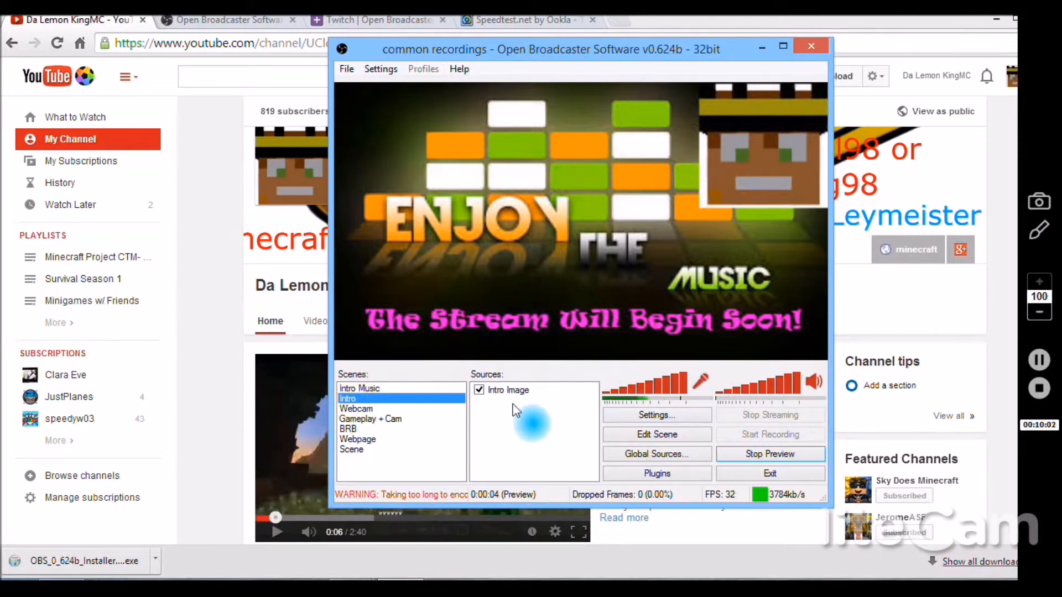
pyautogui.click(354, 408)
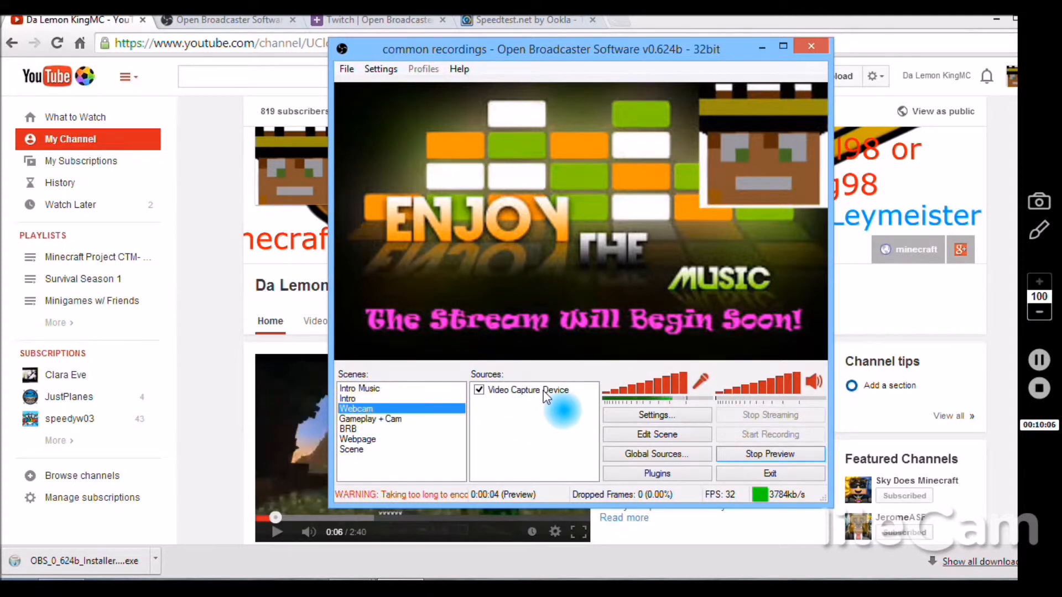
pyautogui.click(772, 453)
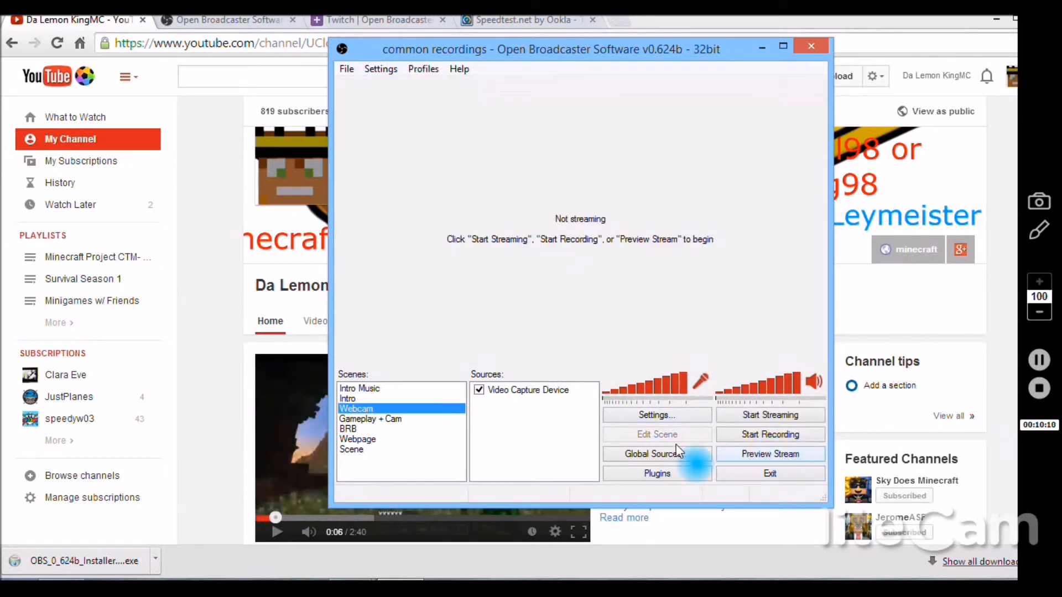
pyautogui.click(735, 456)
pyautogui.click(736, 455)
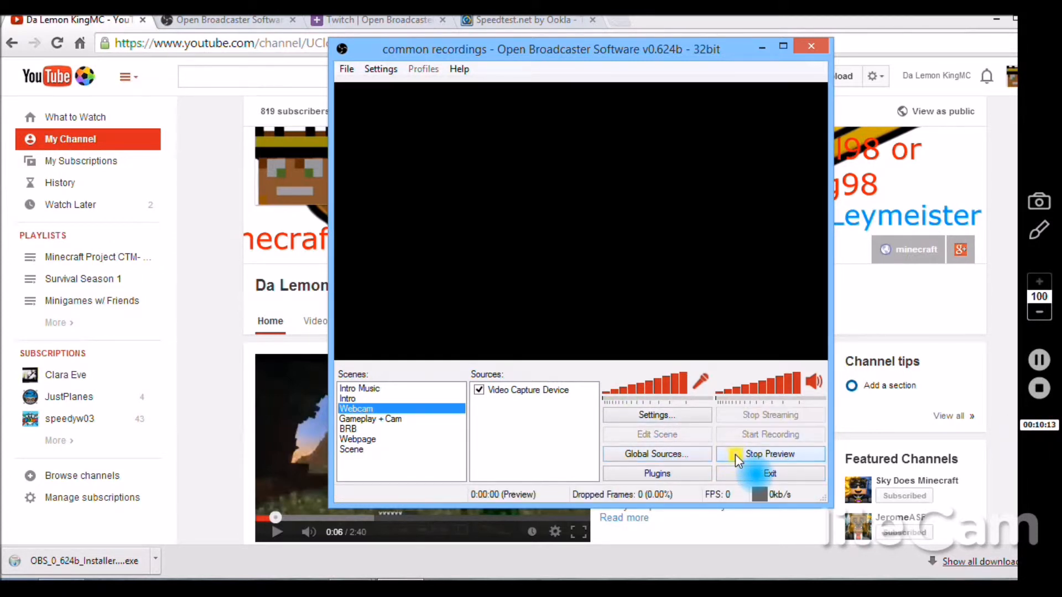
pyautogui.click(735, 455)
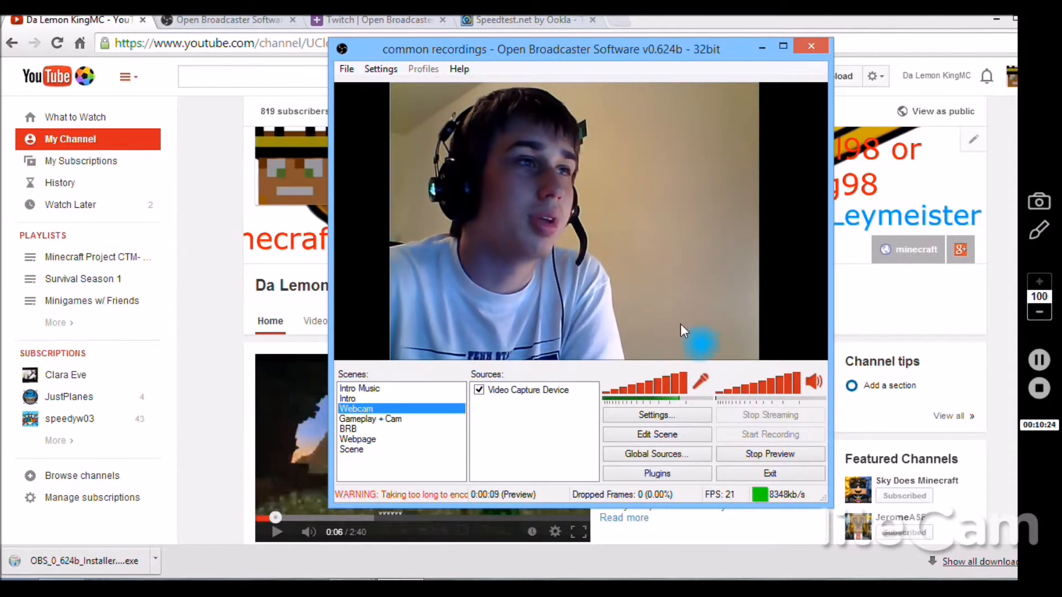
# Step: Step the running preview through the Gameplay + Cam, BRB, Webpage and Scene scenes, returning to BRB
pyautogui.click(406, 420)
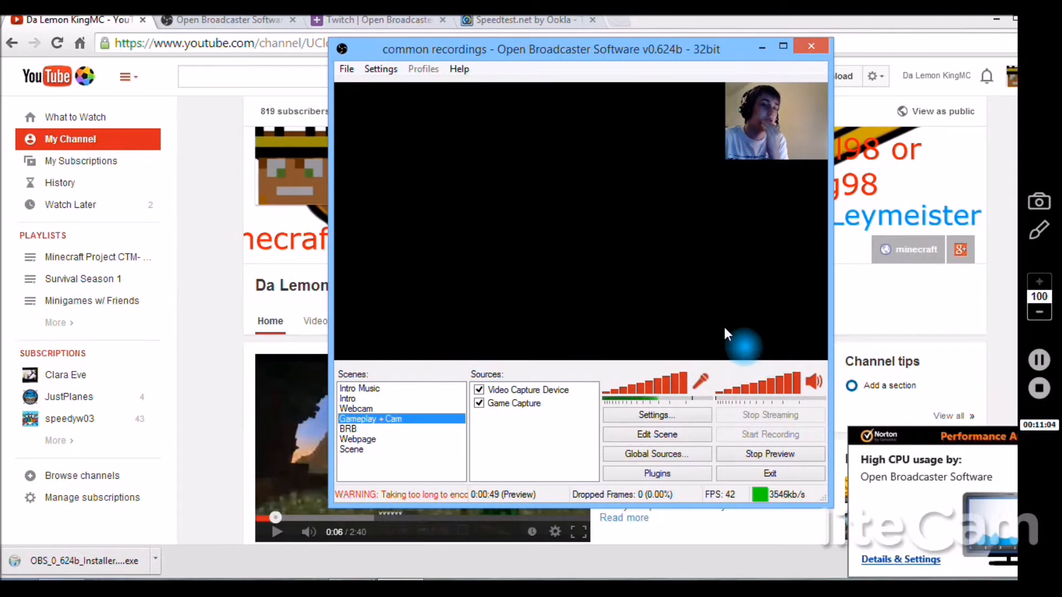
pyautogui.click(390, 429)
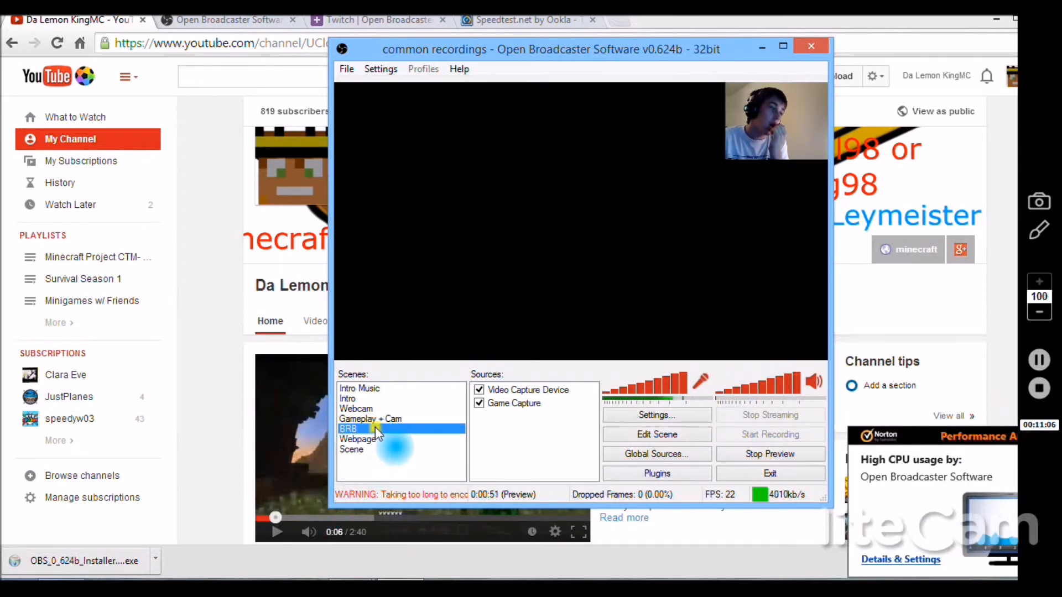
pyautogui.click(415, 443)
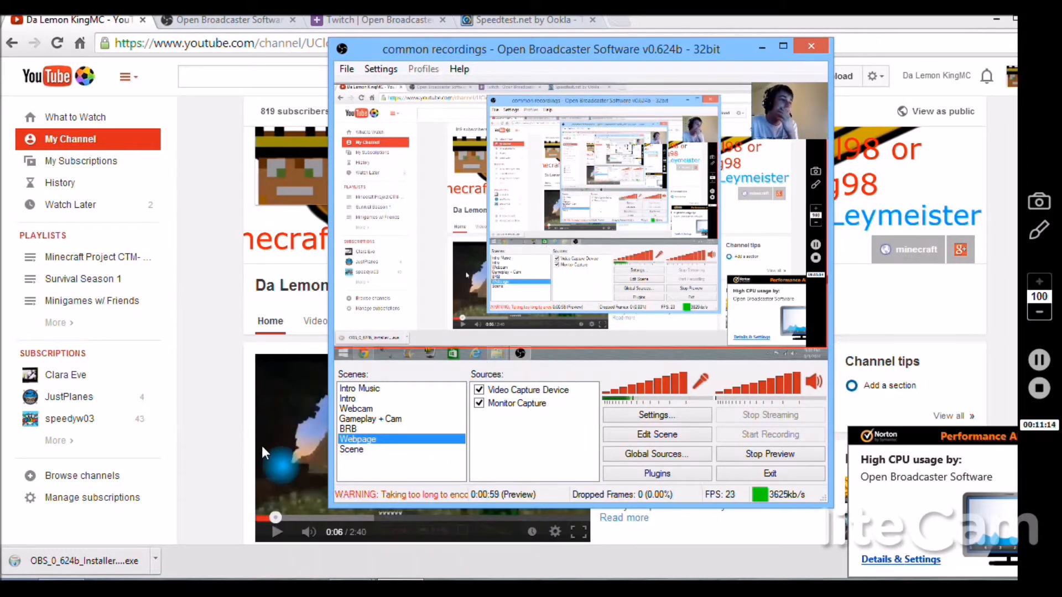
pyautogui.click(370, 450)
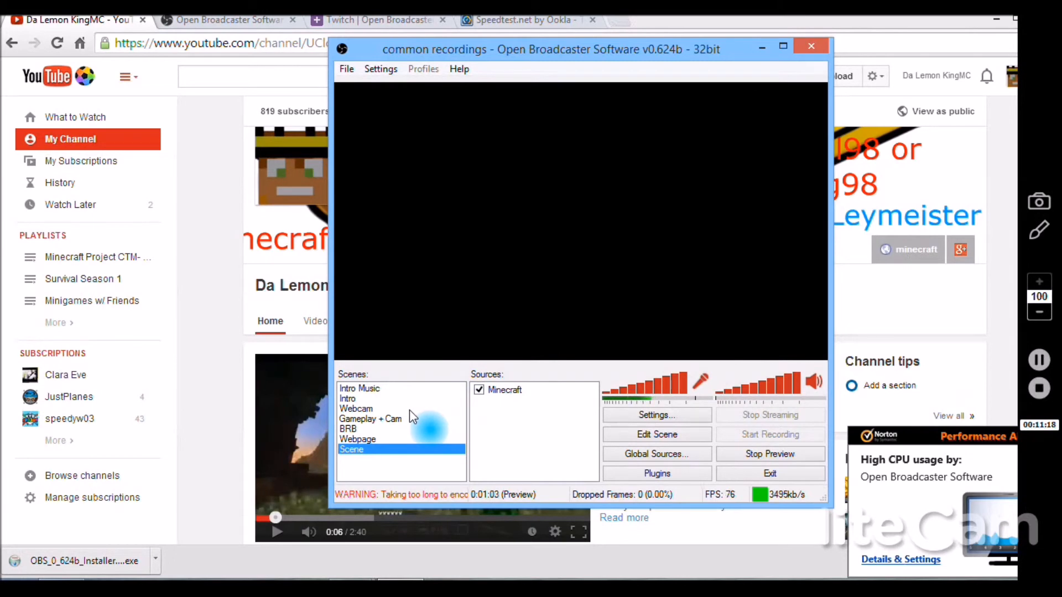
pyautogui.click(393, 429)
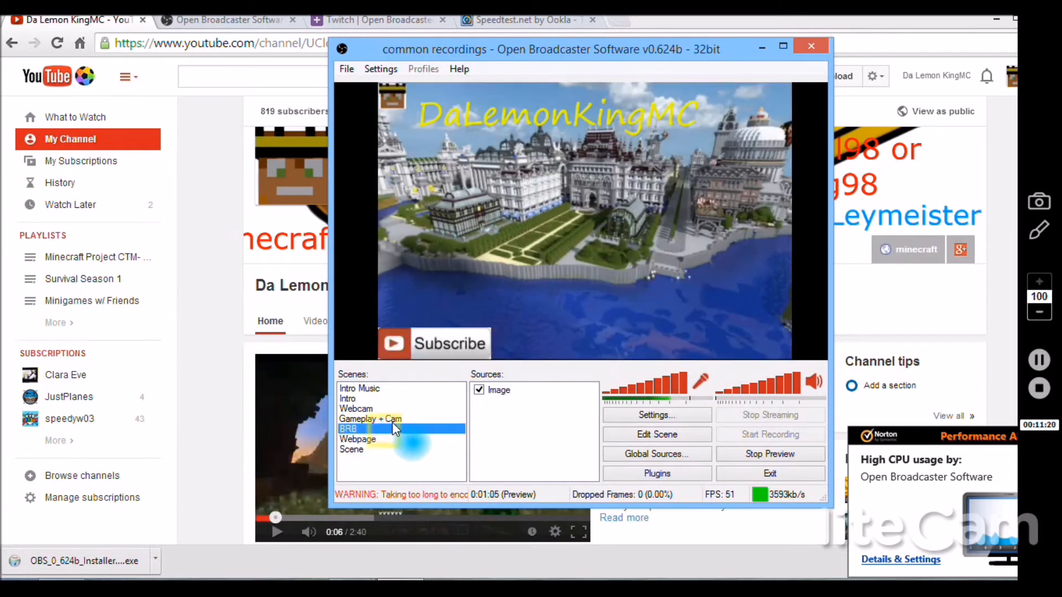
# Step: Select the Webcam scene and stop the stream preview
pyautogui.click(393, 420)
pyautogui.click(402, 410)
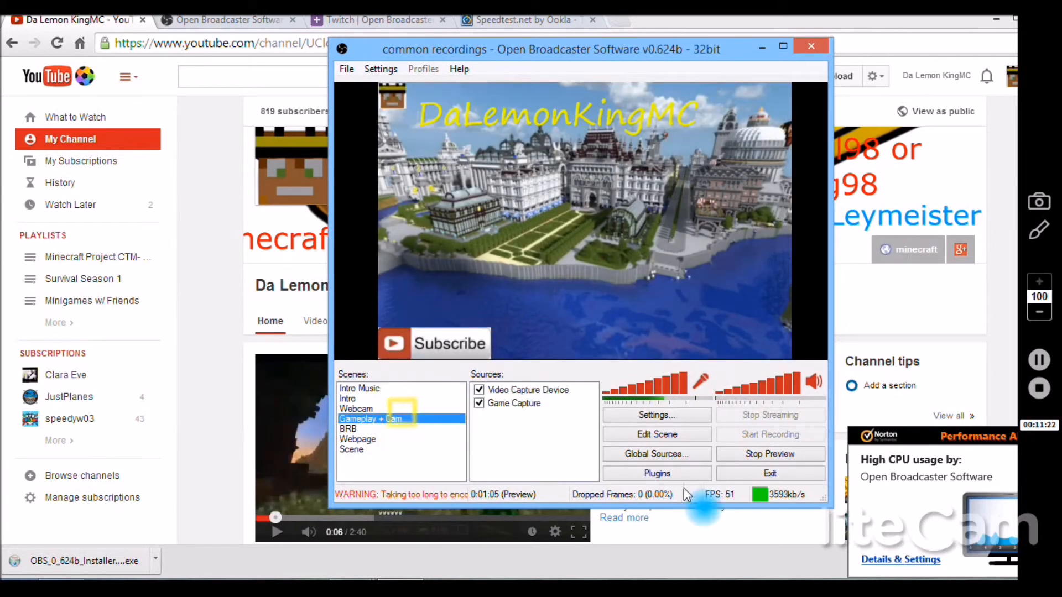
pyautogui.click(729, 456)
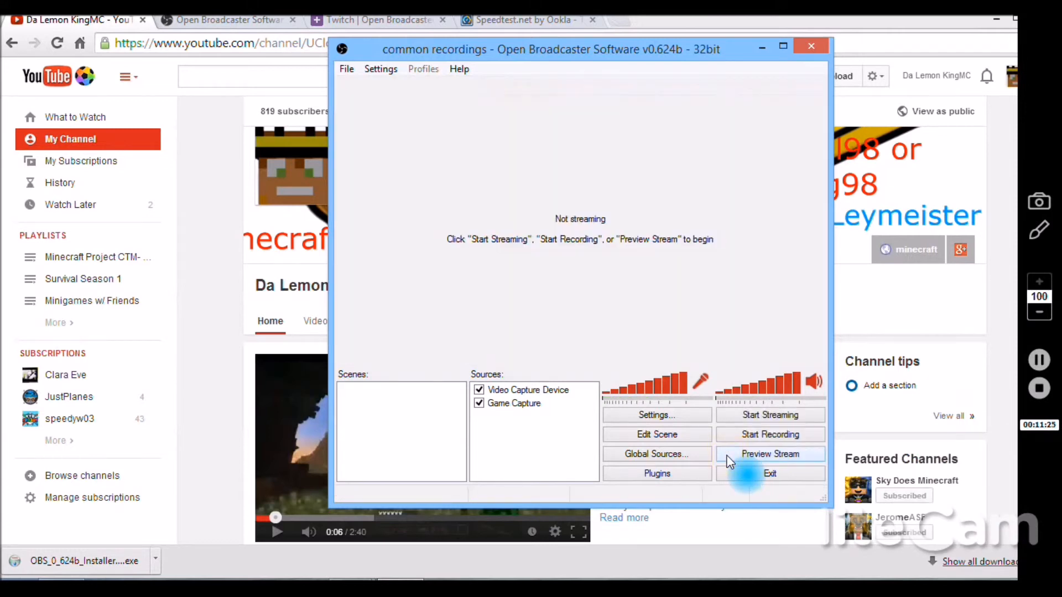
pyautogui.click(727, 455)
pyautogui.click(725, 451)
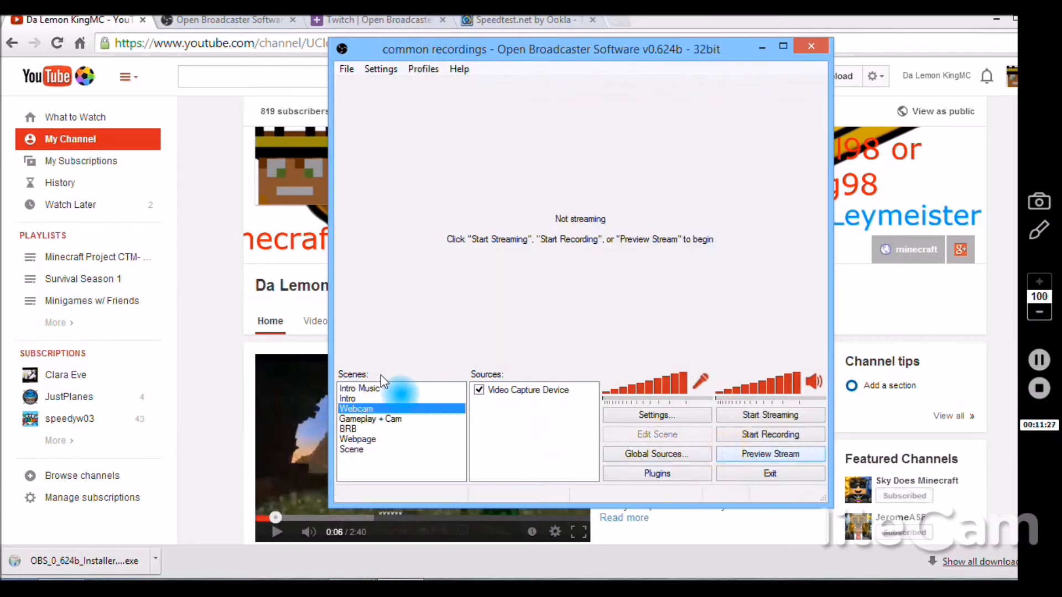
# Step: Select the Intro Music scene and close the Open Broadcaster Software window
pyautogui.click(376, 398)
pyautogui.click(372, 388)
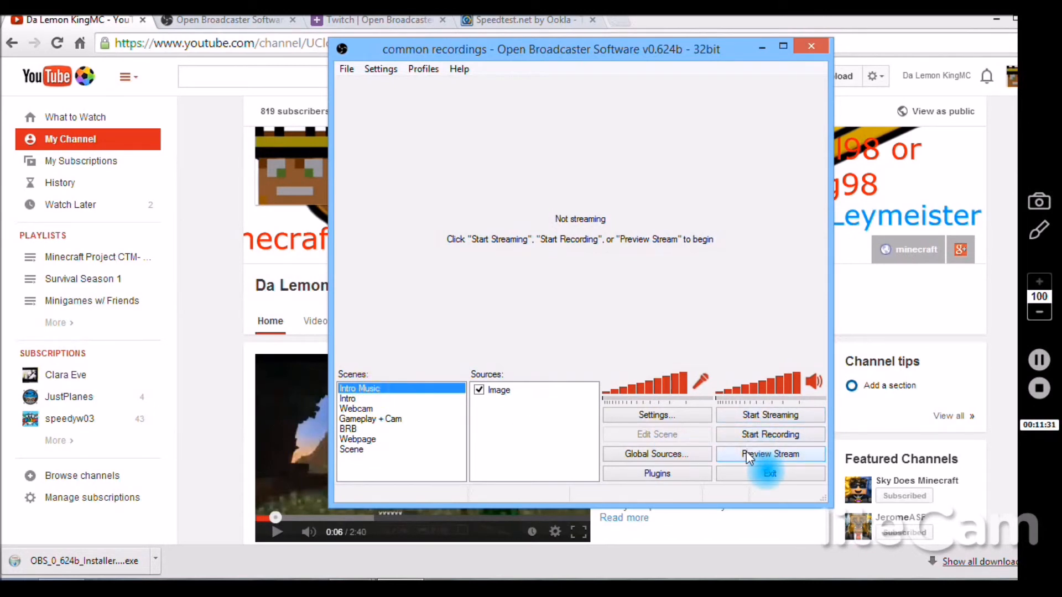
pyautogui.click(816, 45)
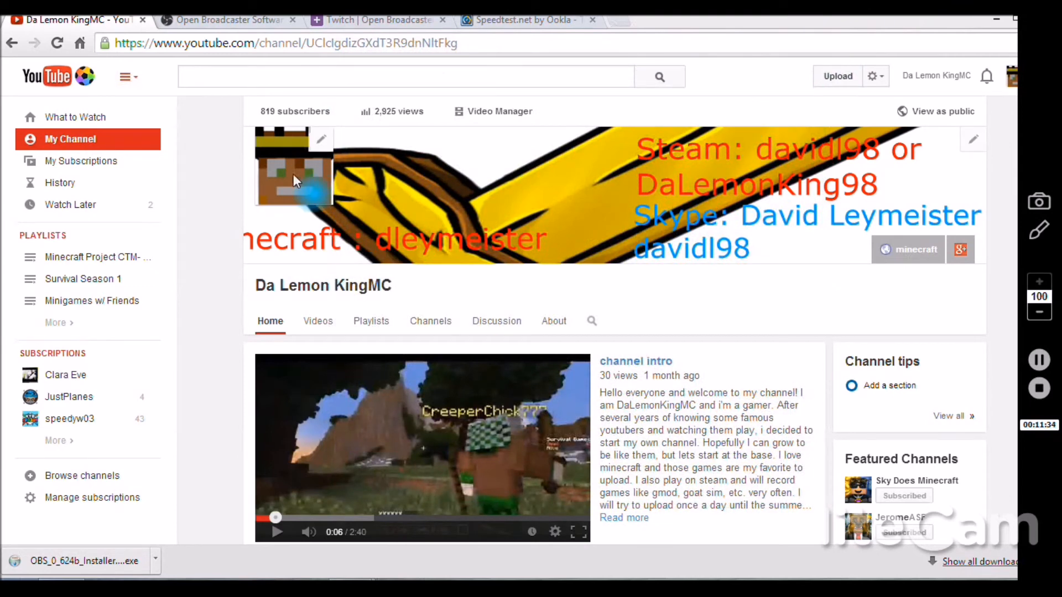
# Step: Show the Open Broadcaster Software home page at obsproject.com in the browser
pyautogui.click(242, 22)
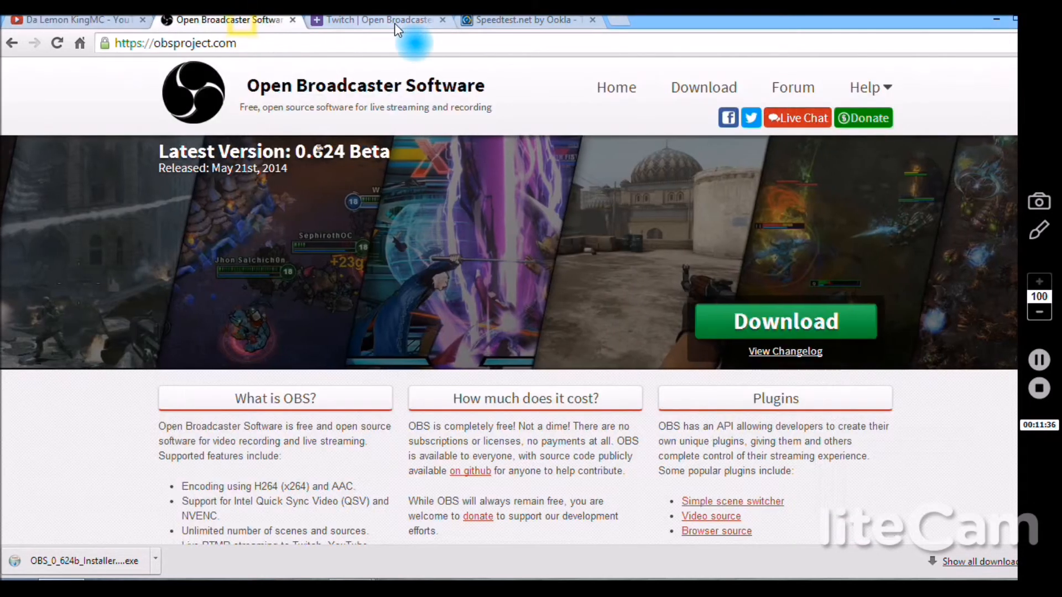
pyautogui.click(394, 21)
pyautogui.click(210, 22)
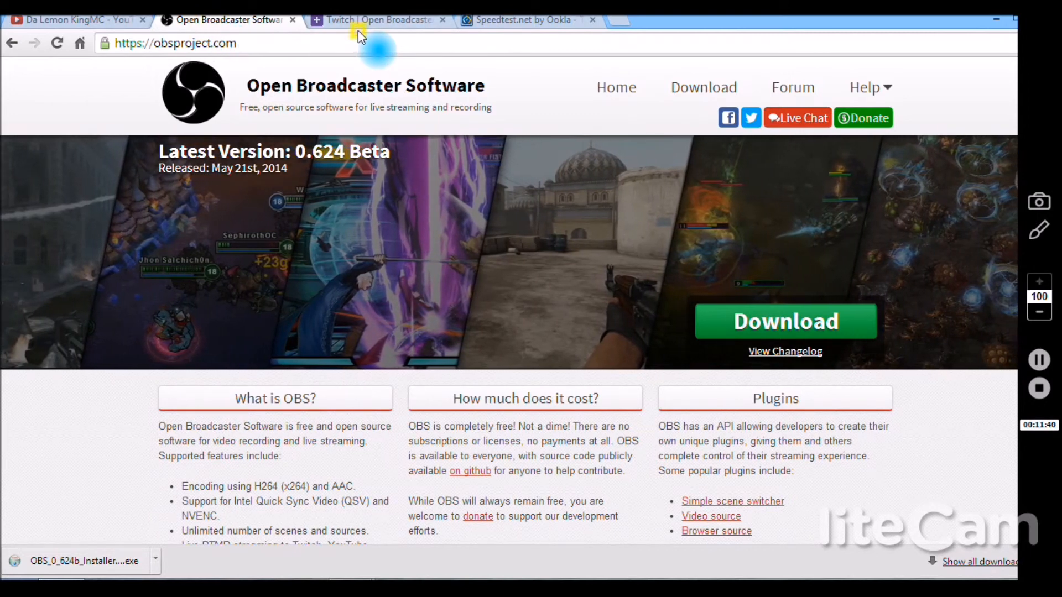
# Step: Review the setup and Encoding Settings sections of the Twitch help article on Open Broadcaster Software
pyautogui.click(366, 23)
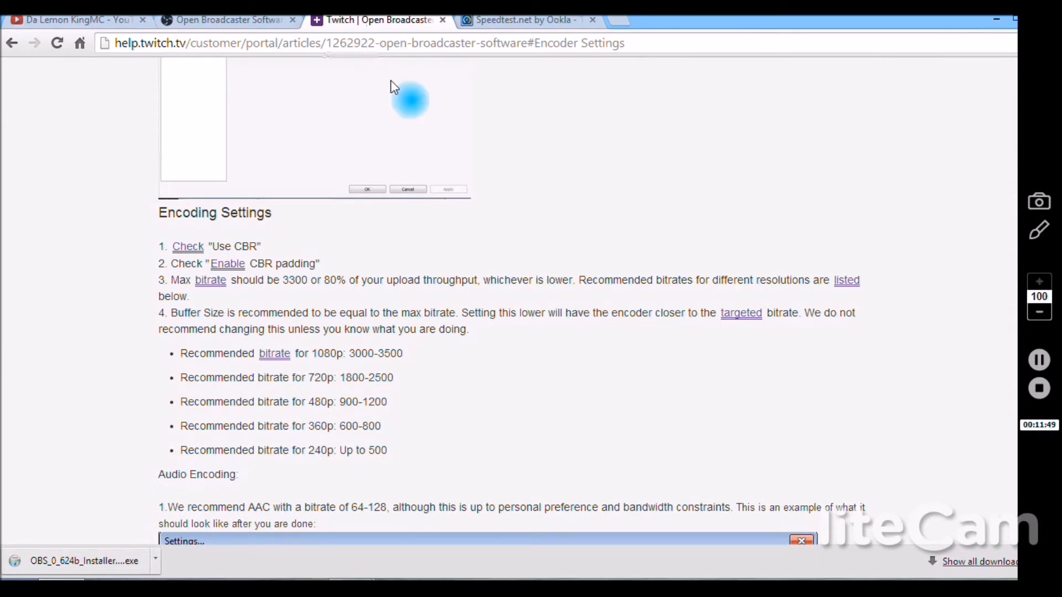
pyautogui.scroll(20, 506, 310)
pyautogui.scroll(-10, 509, 314)
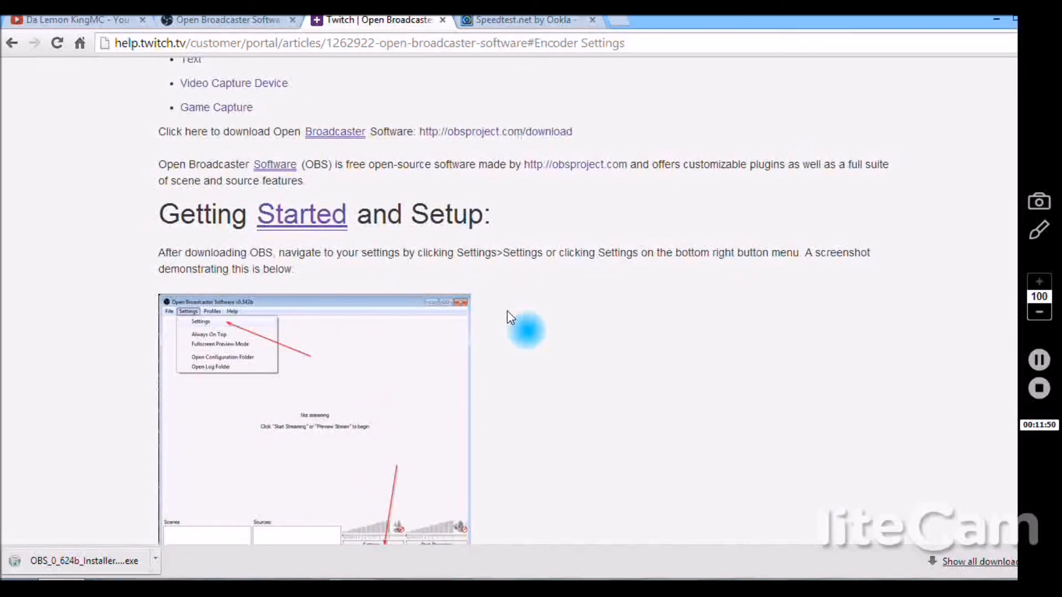
pyautogui.scroll(-15, 508, 310)
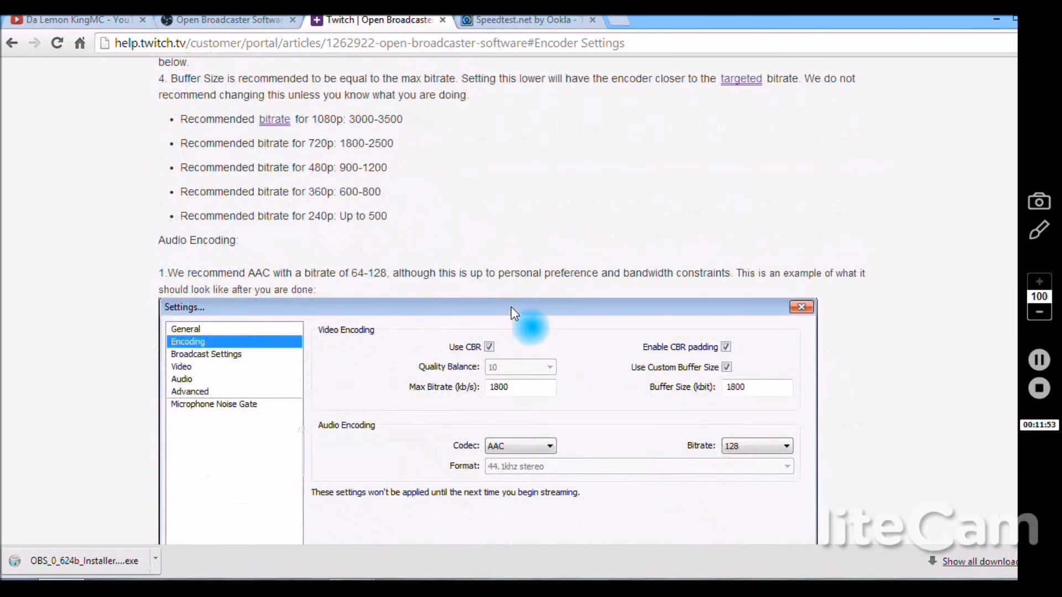
pyautogui.scroll(-5, 556, 258)
pyautogui.scroll(5, 555, 257)
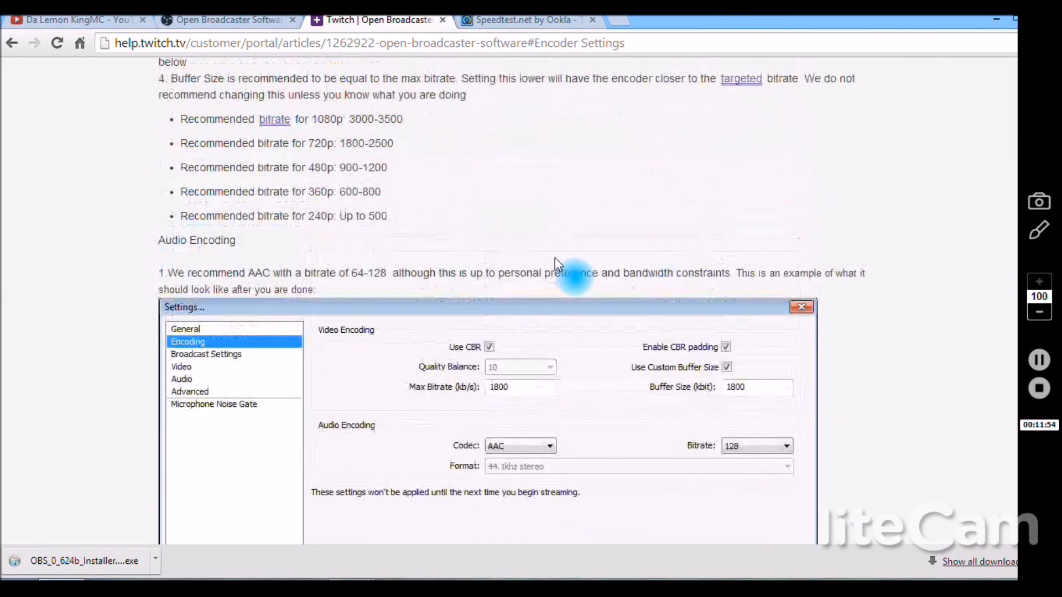
pyautogui.scroll(5, 555, 257)
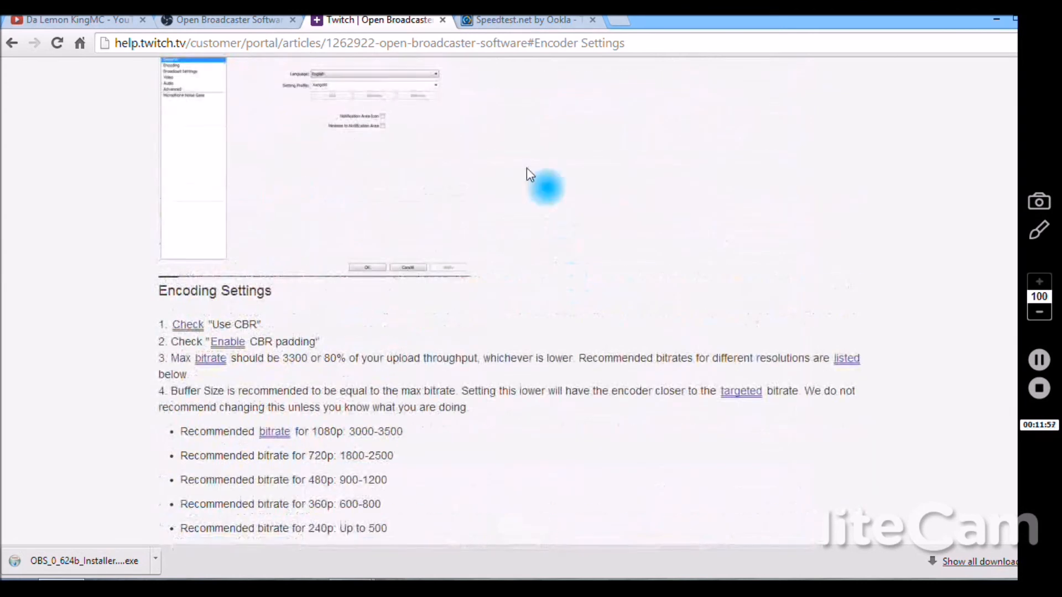
# Step: Bring up the Speedtest.net page in the browser and close it
pyautogui.click(536, 21)
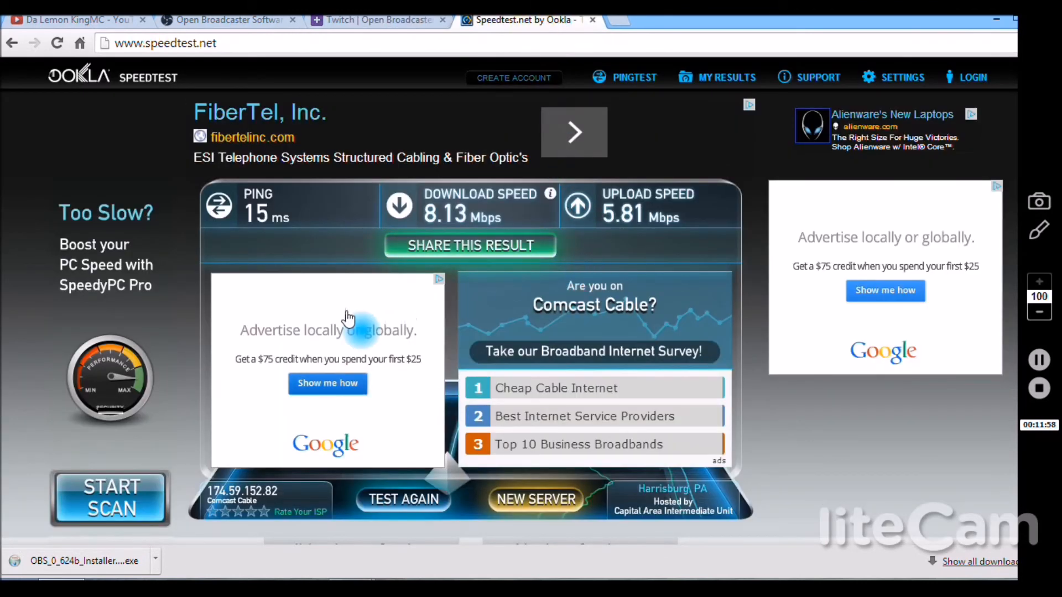
pyautogui.click(592, 21)
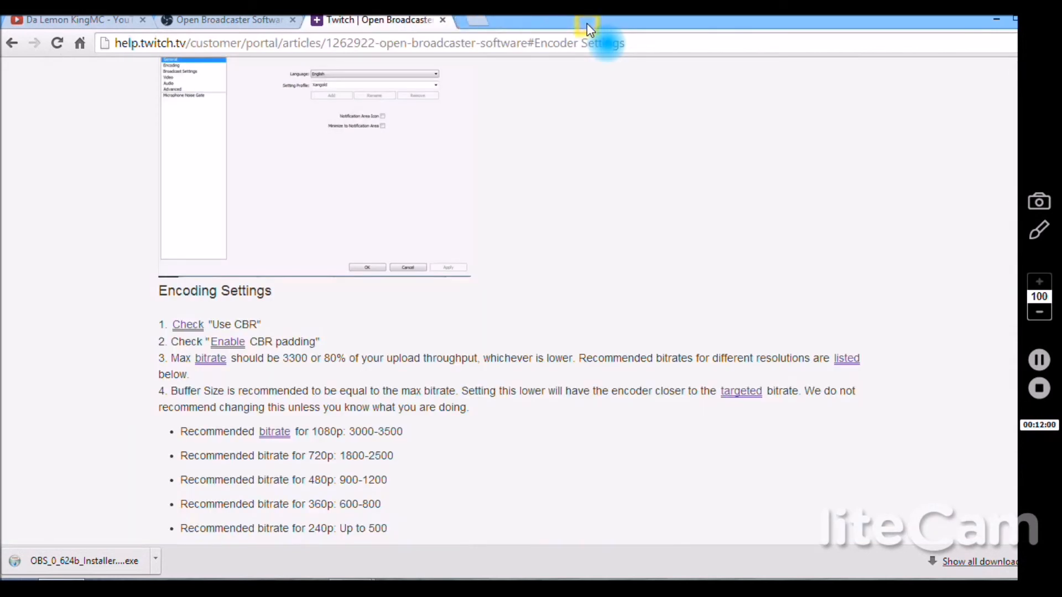